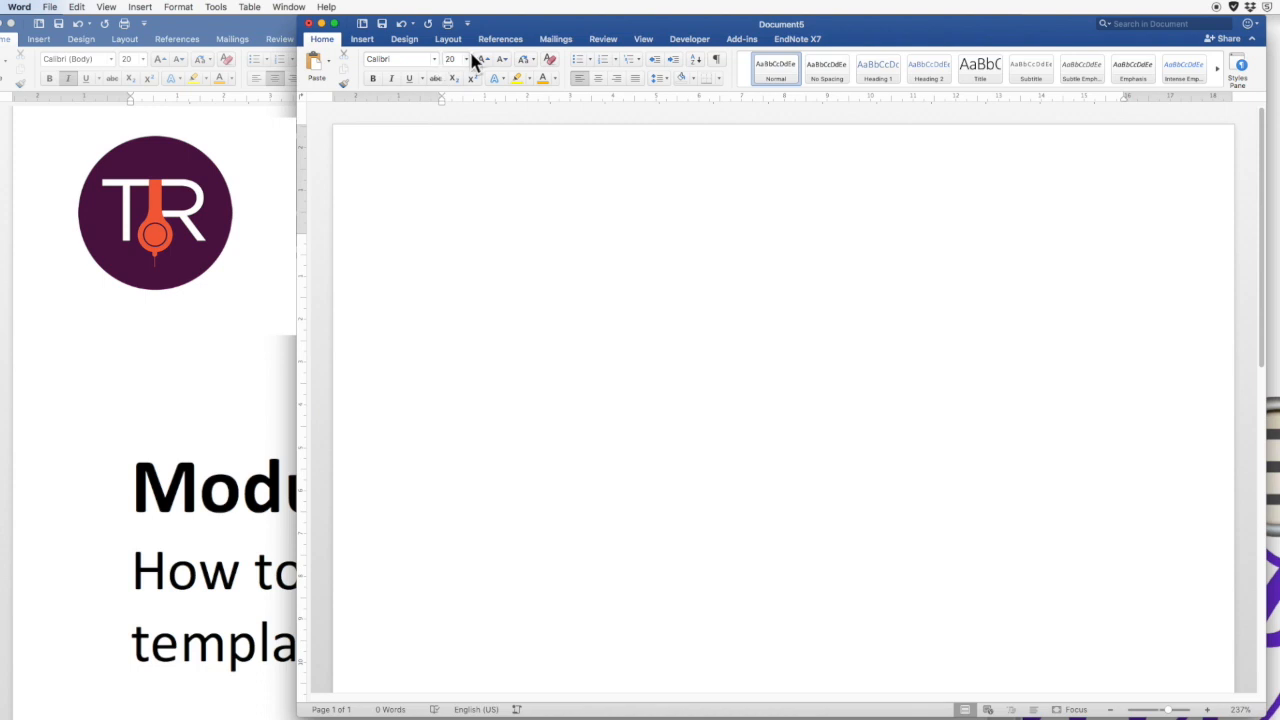
- Set the font size to 12, and review and accept the document's margin and layout settings
click(466, 60)
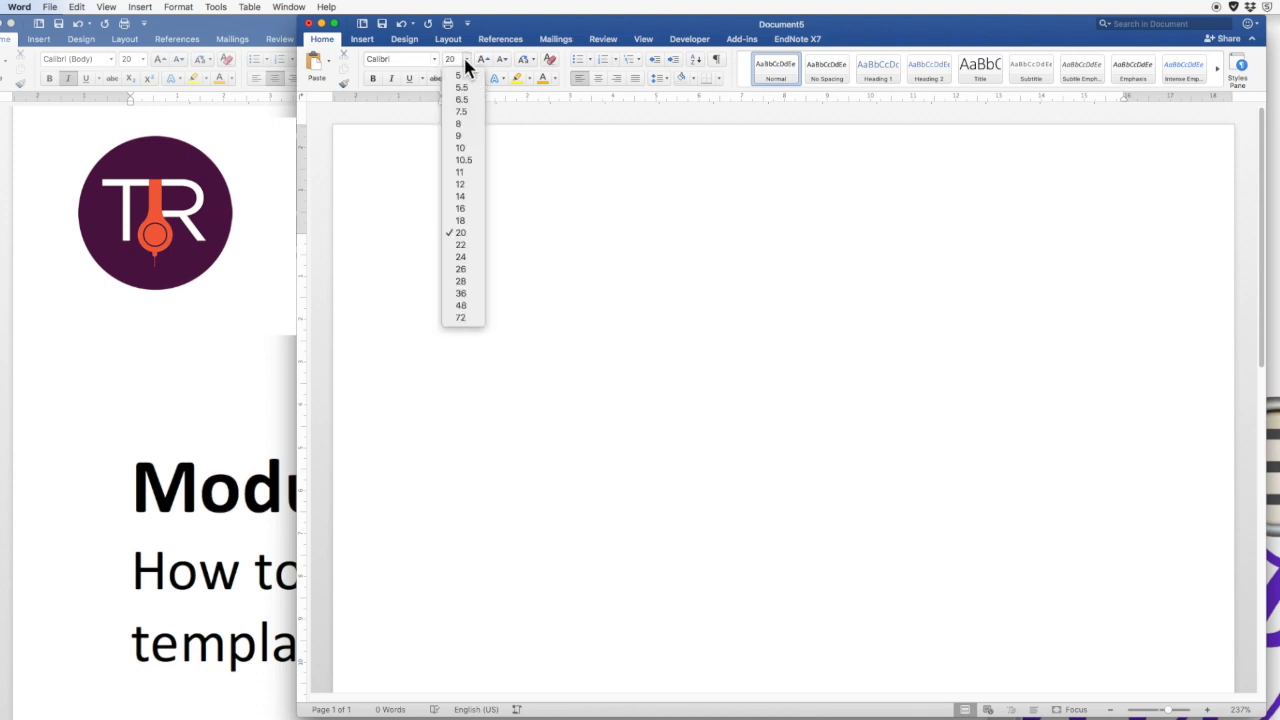
click(465, 185)
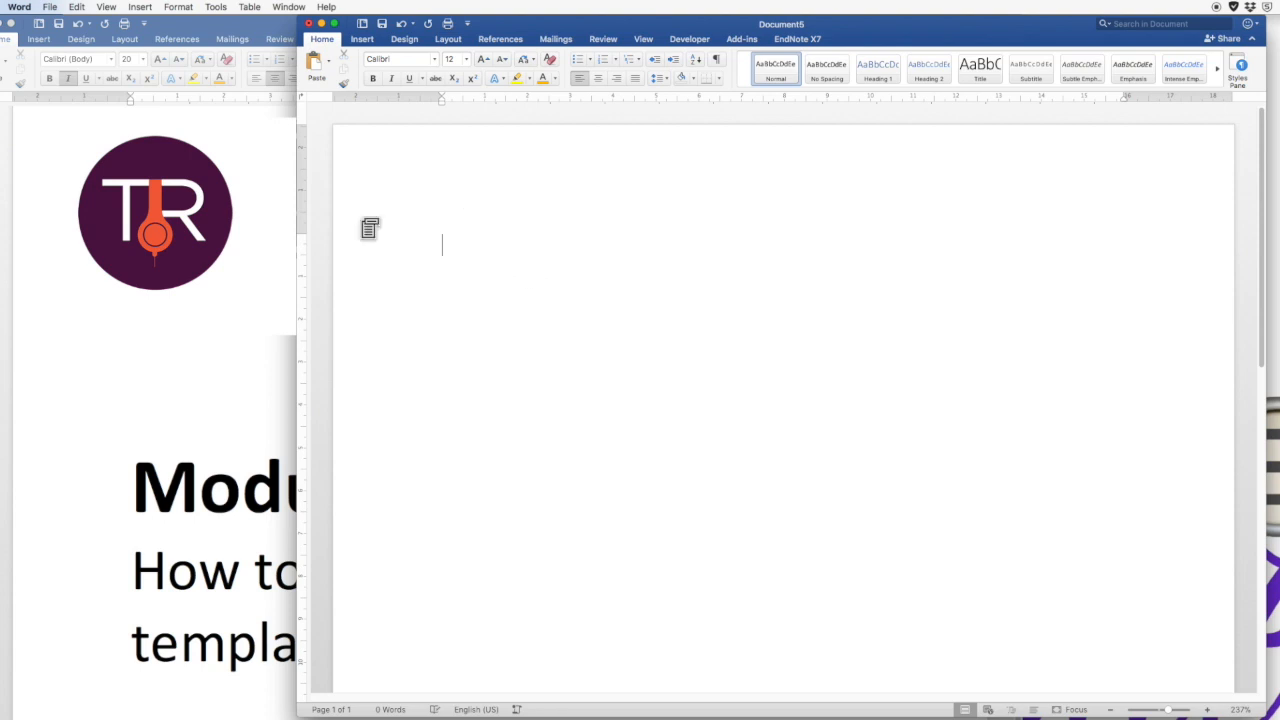
click(178, 8)
click(192, 59)
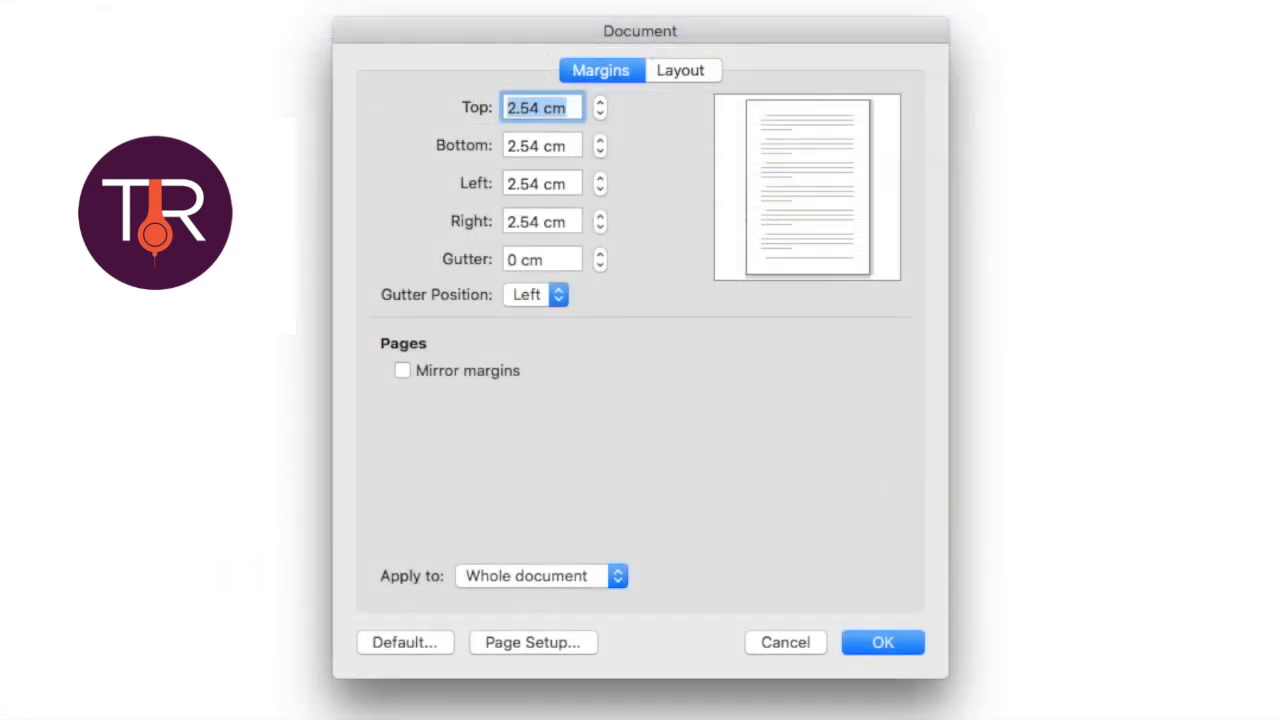
click(678, 75)
click(617, 67)
click(884, 646)
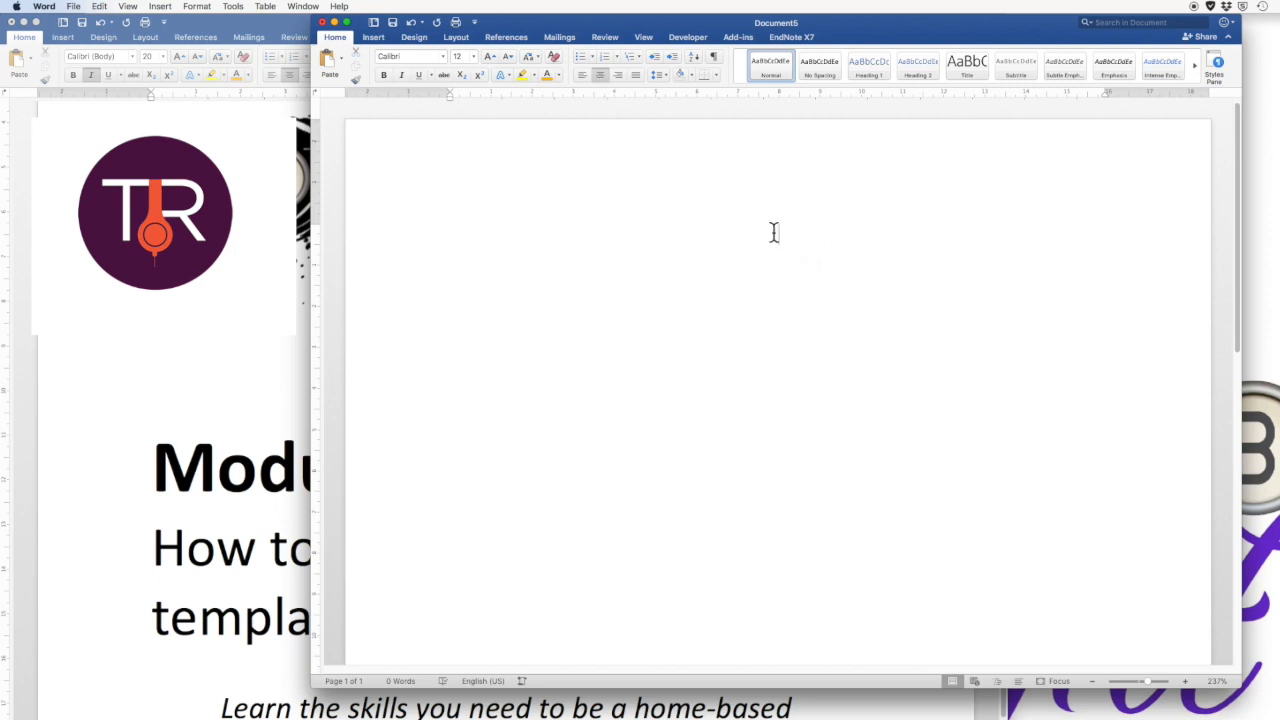
- Enter "[TITLE]" in bold on the centred first line
click(383, 76)
text([TITLE])
- Set the title paragraph's spacing after to 12 pt, keeping single line spacing
click(195, 8)
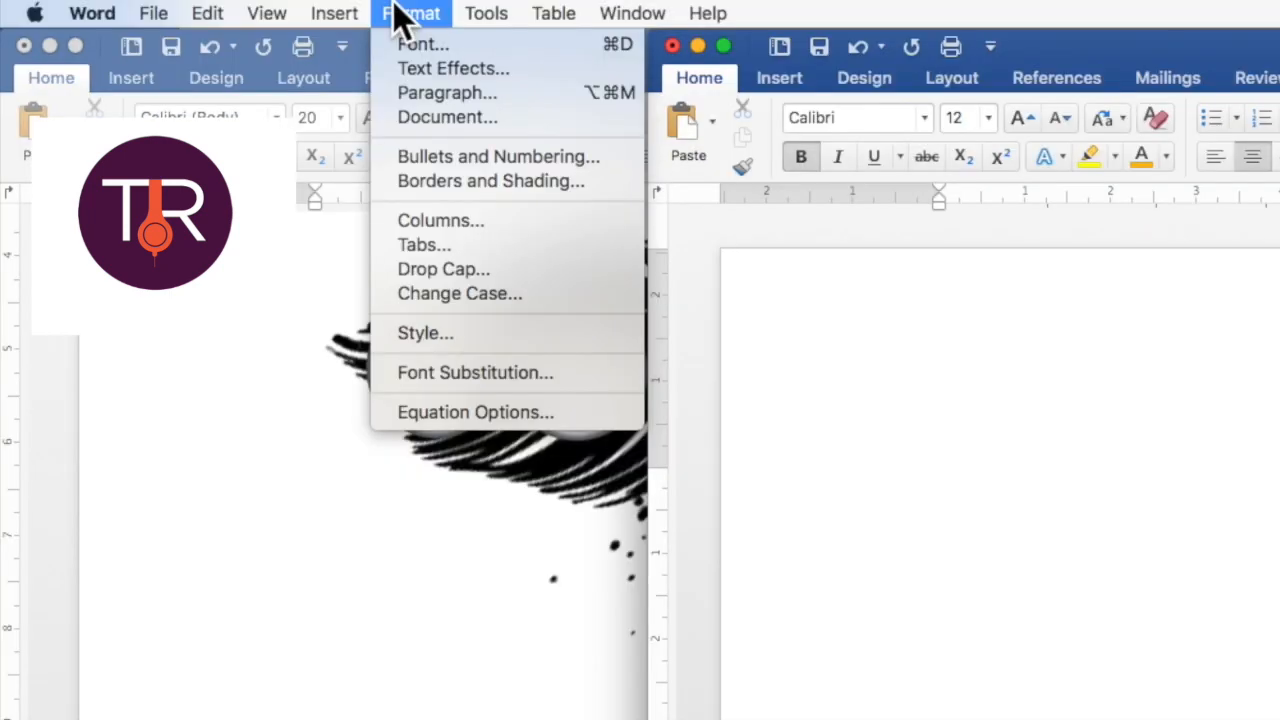
click(477, 96)
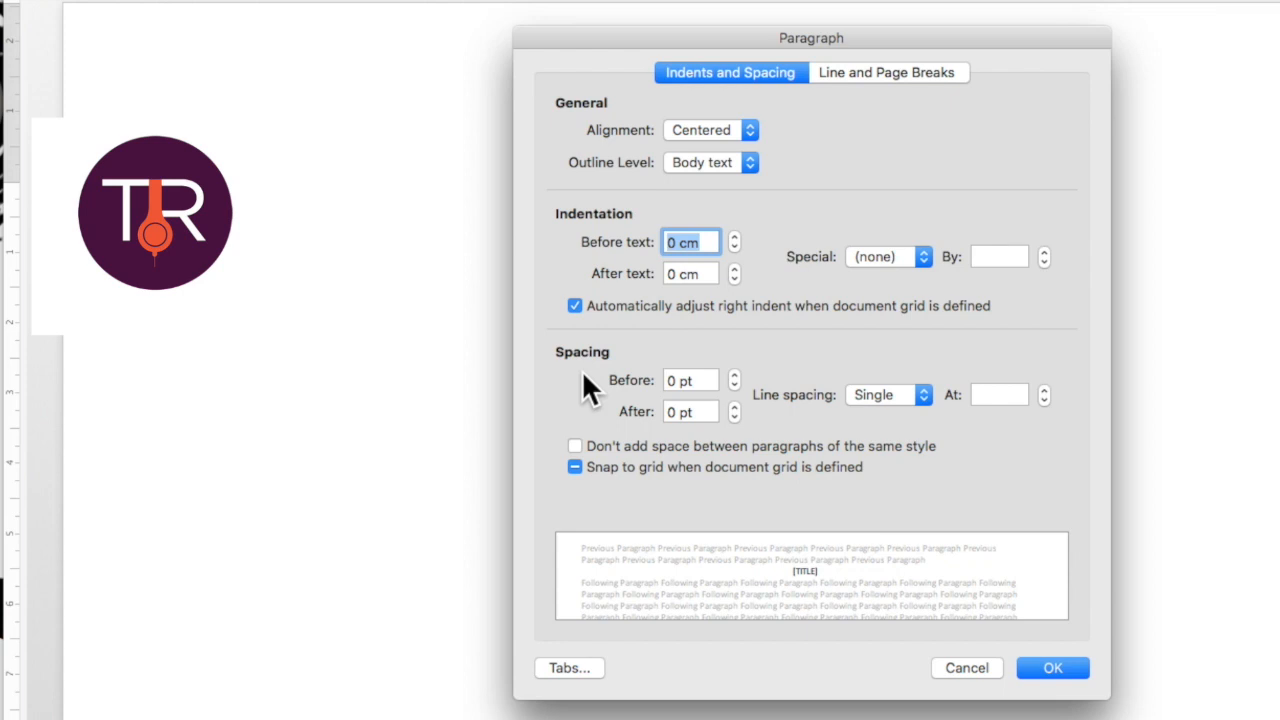
click(734, 406)
click(734, 406)
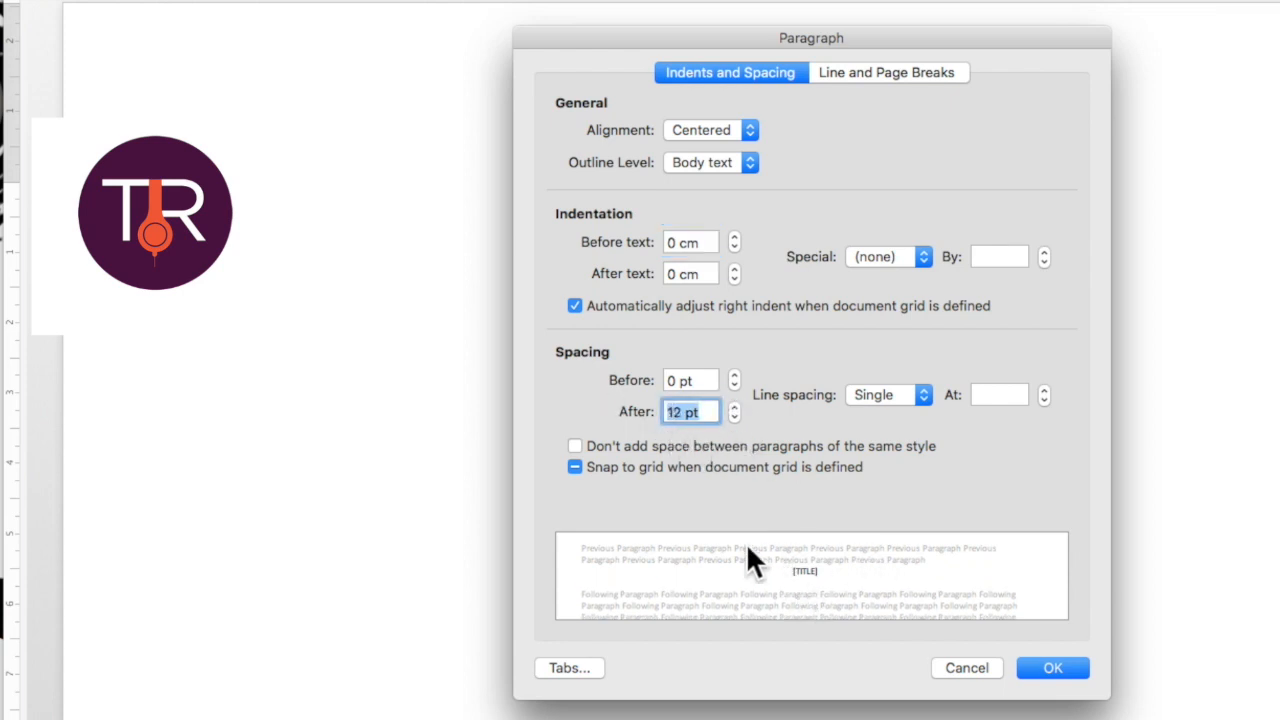
click(731, 404)
click(731, 404)
click(731, 417)
click(731, 417)
click(732, 415)
click(732, 415)
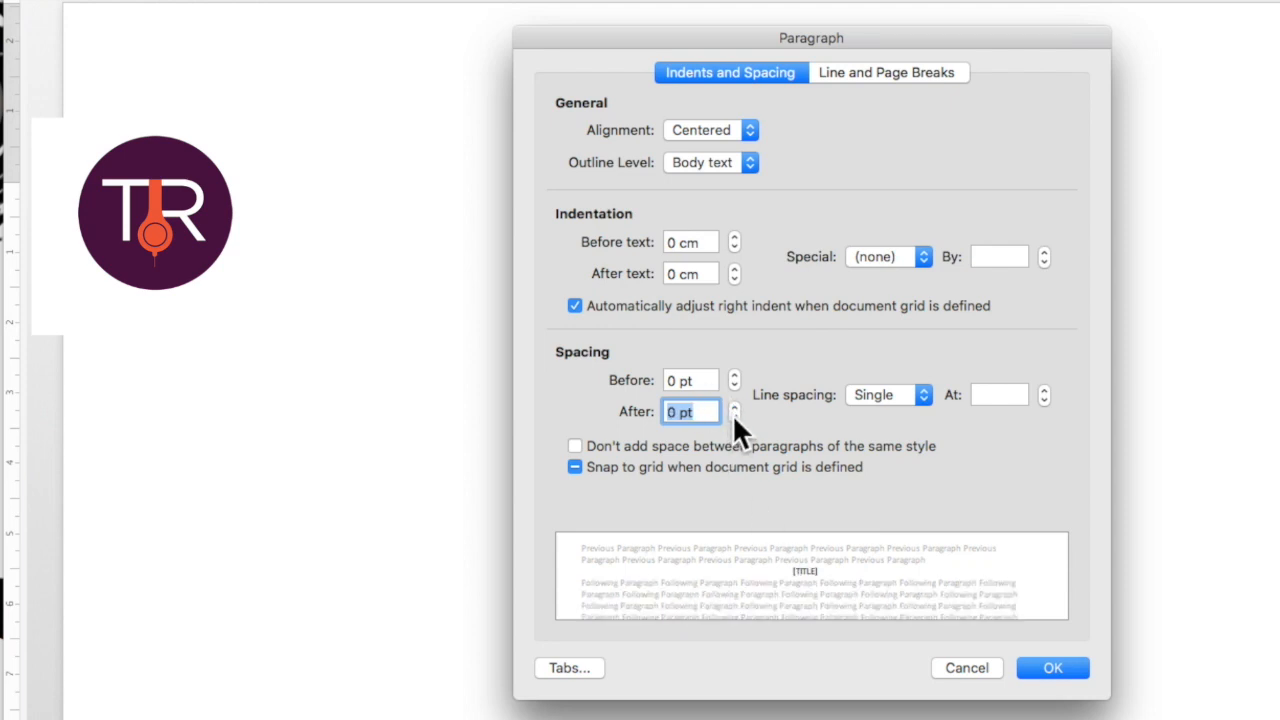
click(733, 404)
click(733, 404)
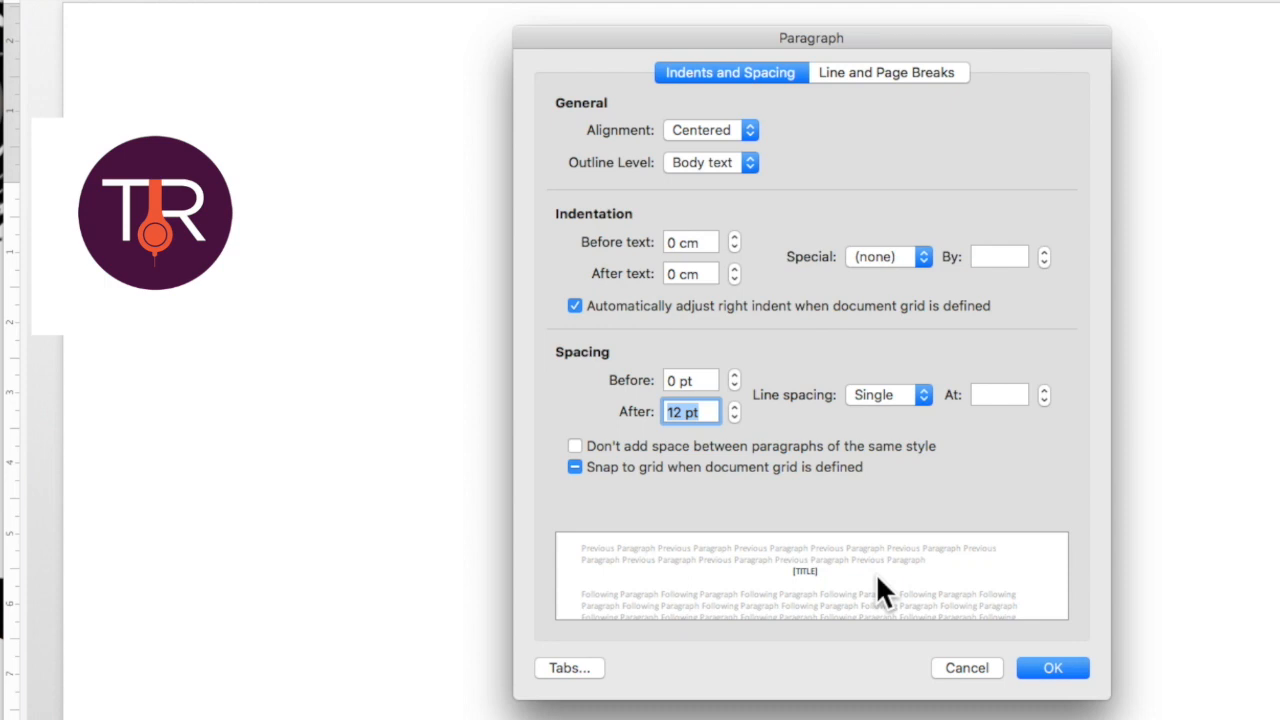
click(1052, 668)
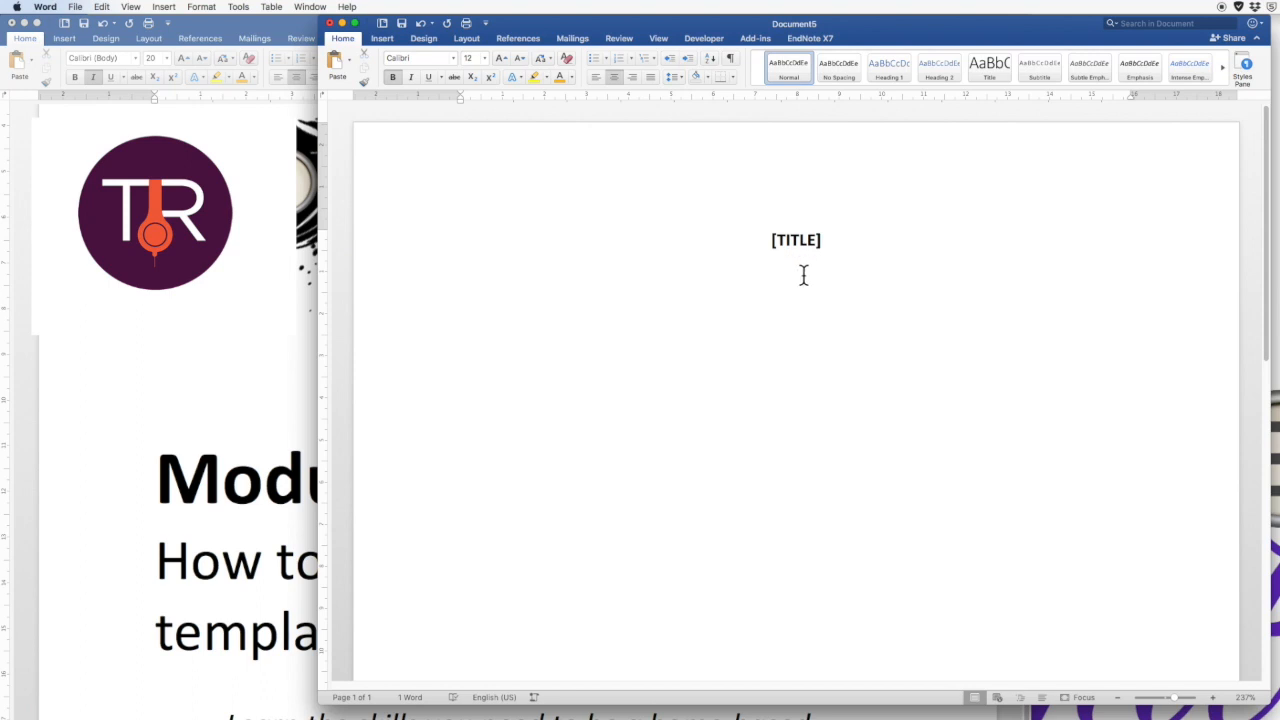
- Show formatting marks and begin a justified line below the title with "Q:" followed by a tab
click(731, 62)
click(650, 77)
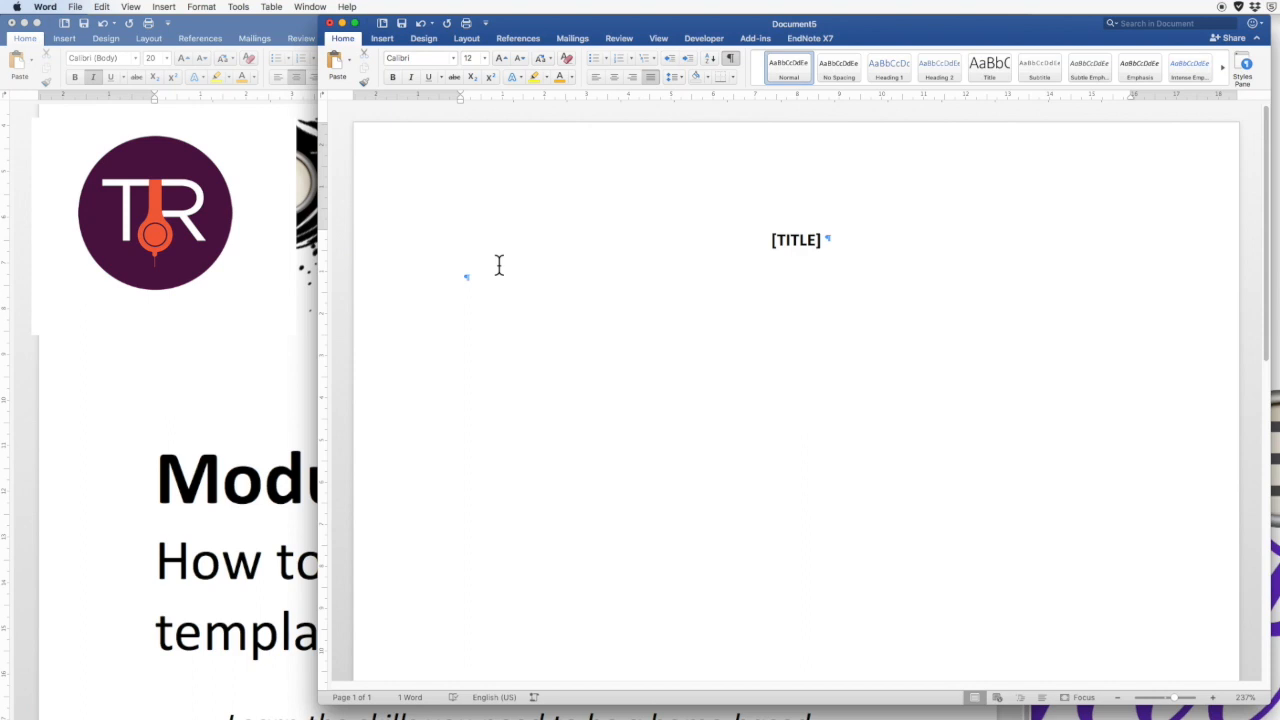
text(Q:)
key(Tab)
- Fill the Q: line with random sample text to test how it wraps, and delete that text
text(kl;jadklf)
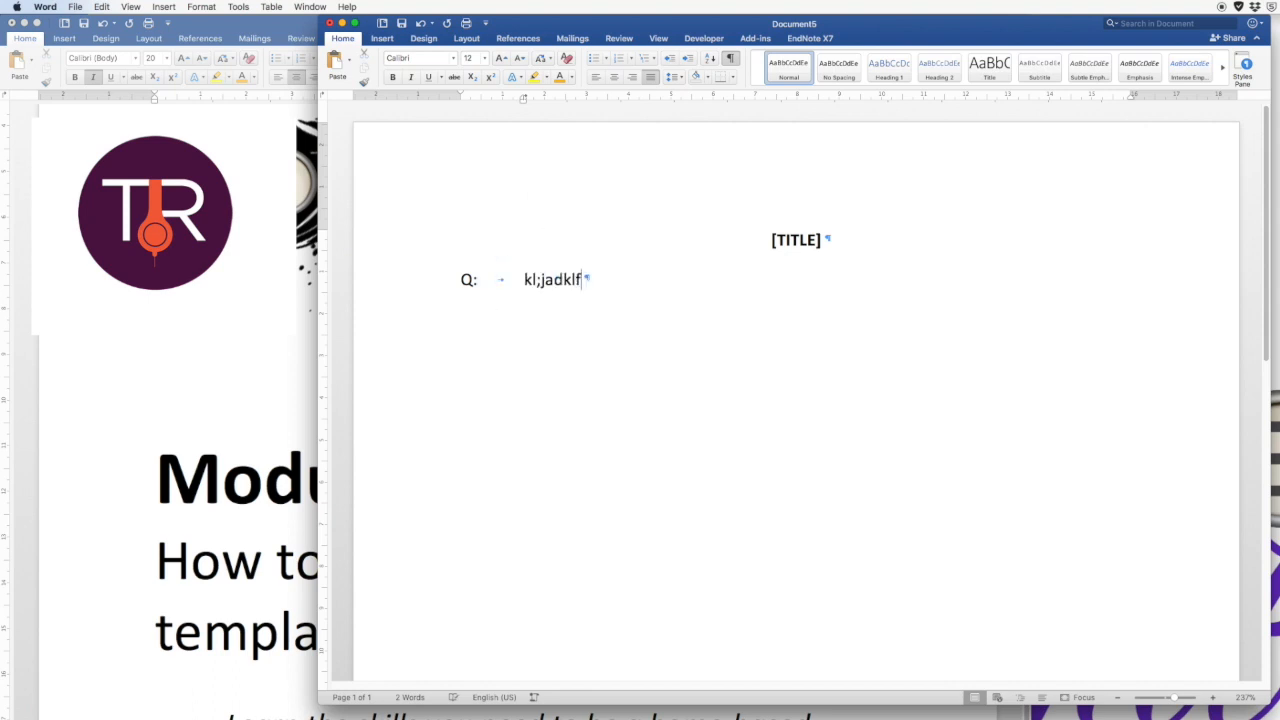
text(jk;asdf k;af k;l k;lsdjf kladjflk jsf; j)
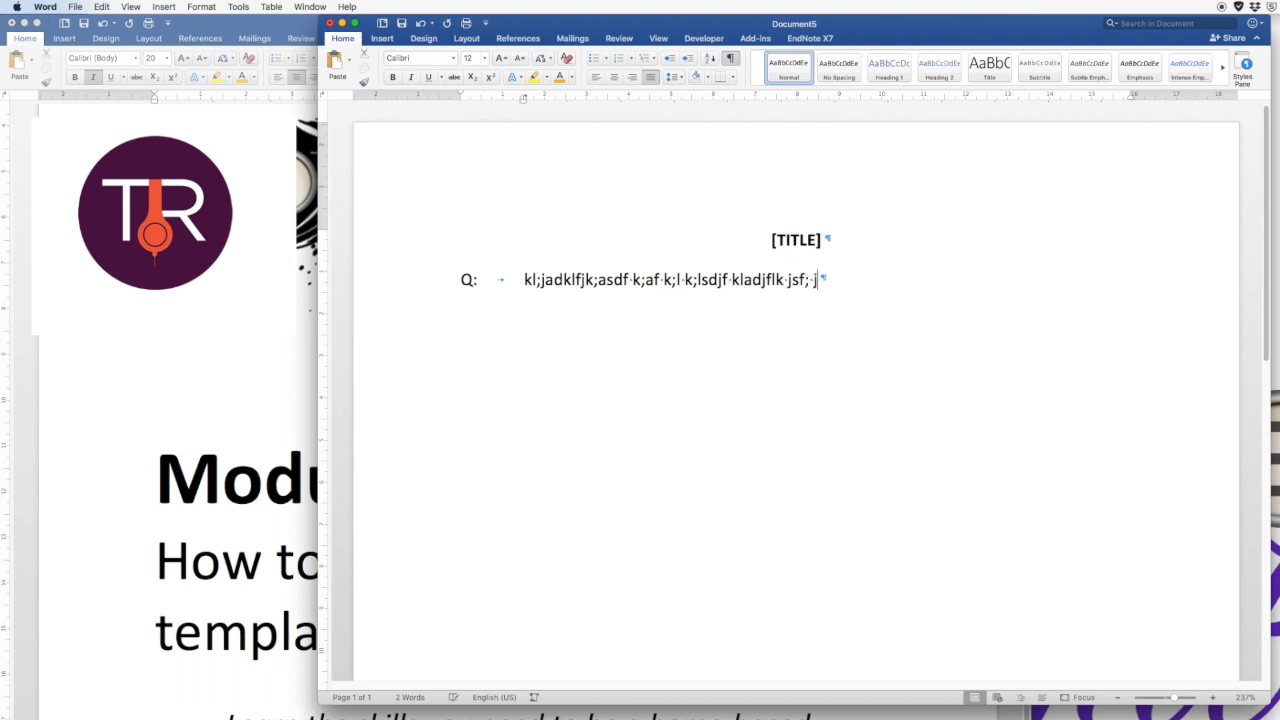
text(sadlfj saldkfj;lkazsflk;asd fklasjdf ;lkasdf;lsajd flsaj)
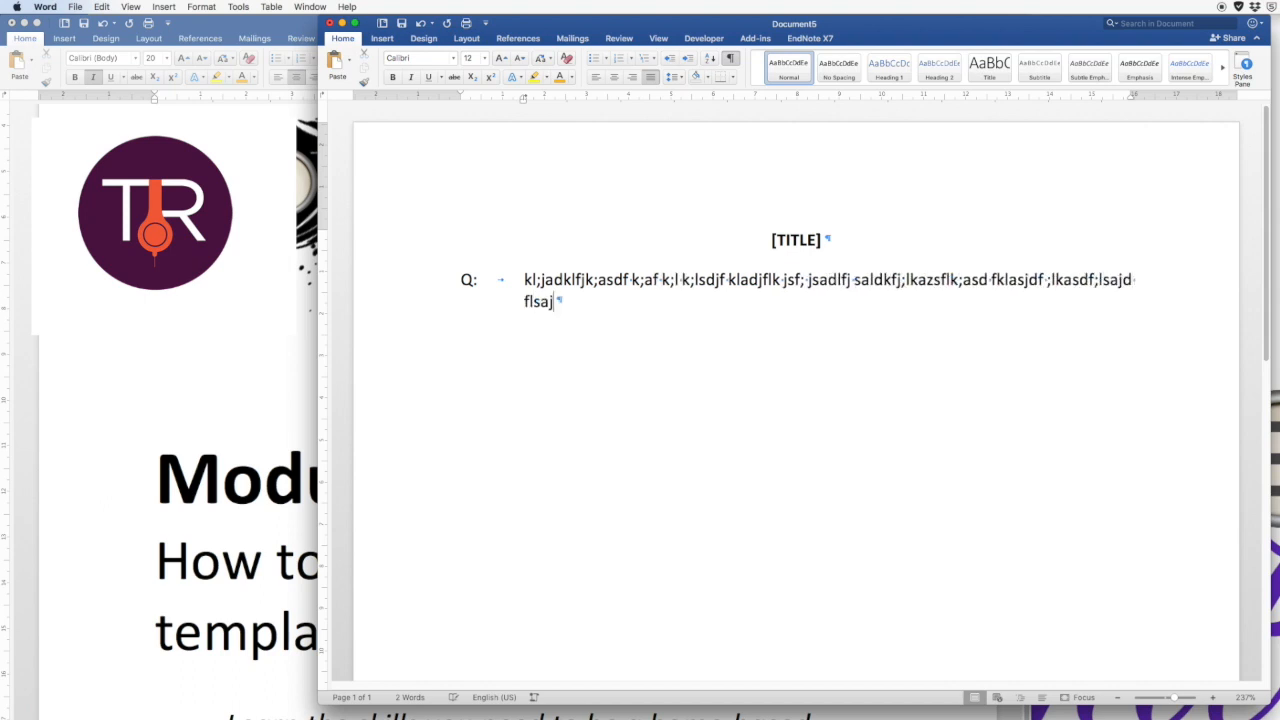
text( ksafd ;lksadj lksdj slk;j salkdfja lj slkfjal fsldf)
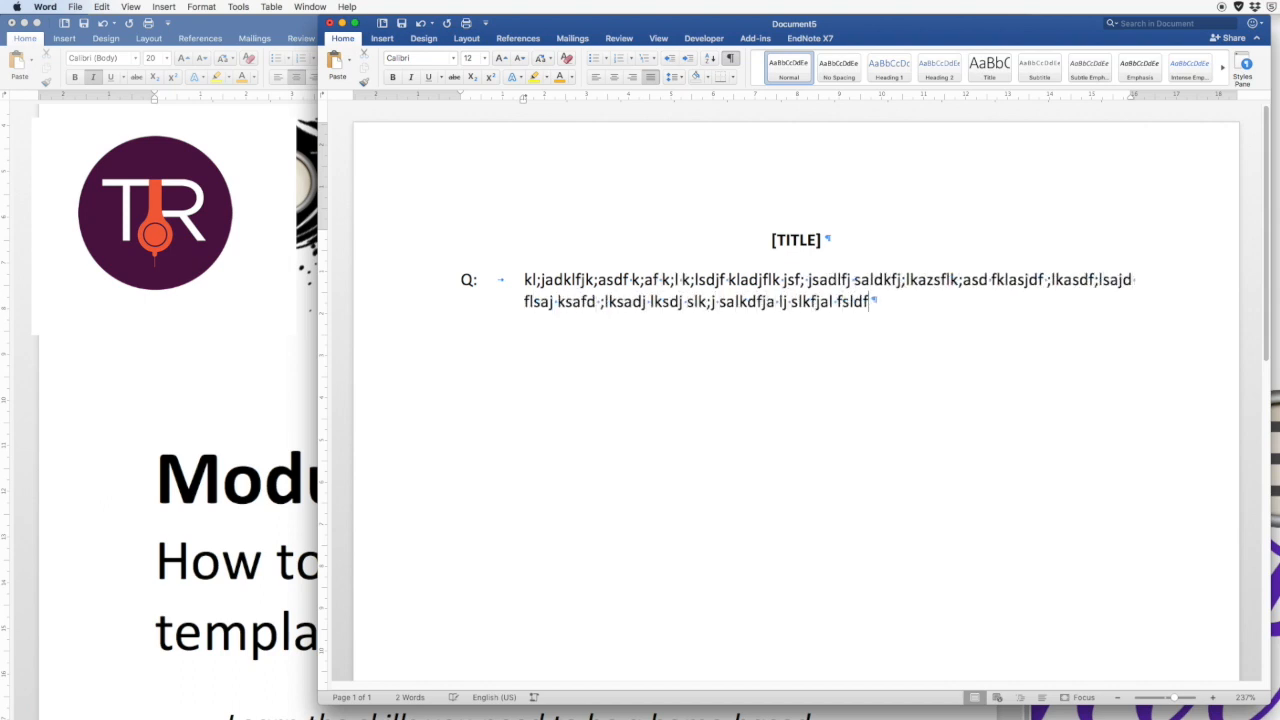
text(j slkfjsl;kjf lkjasf ajsl;df)
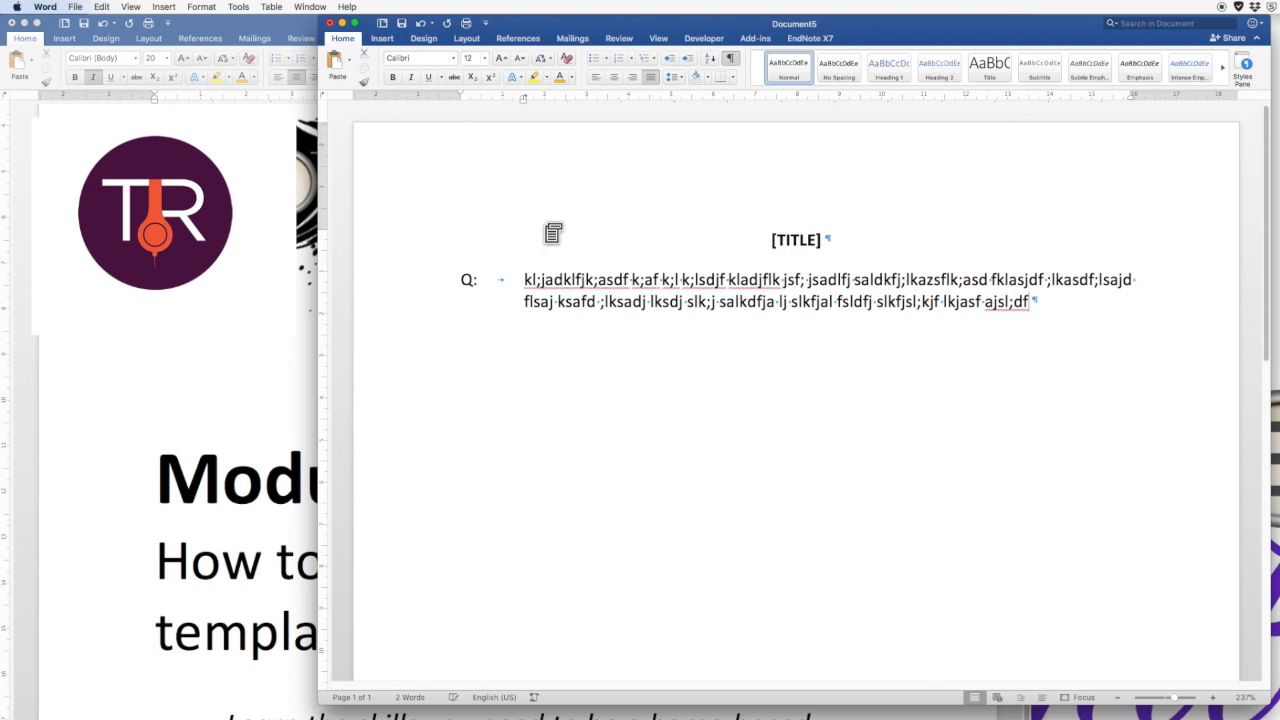
triple_click(518, 280)
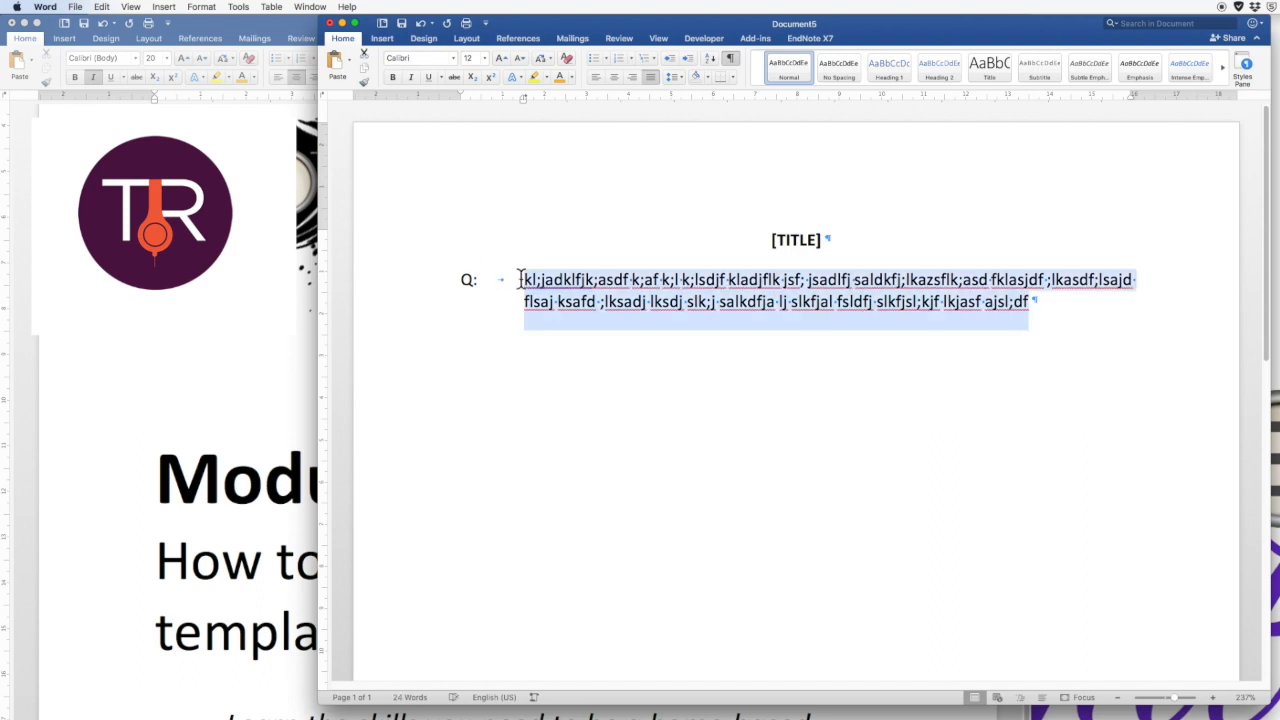
key(BackSpace)
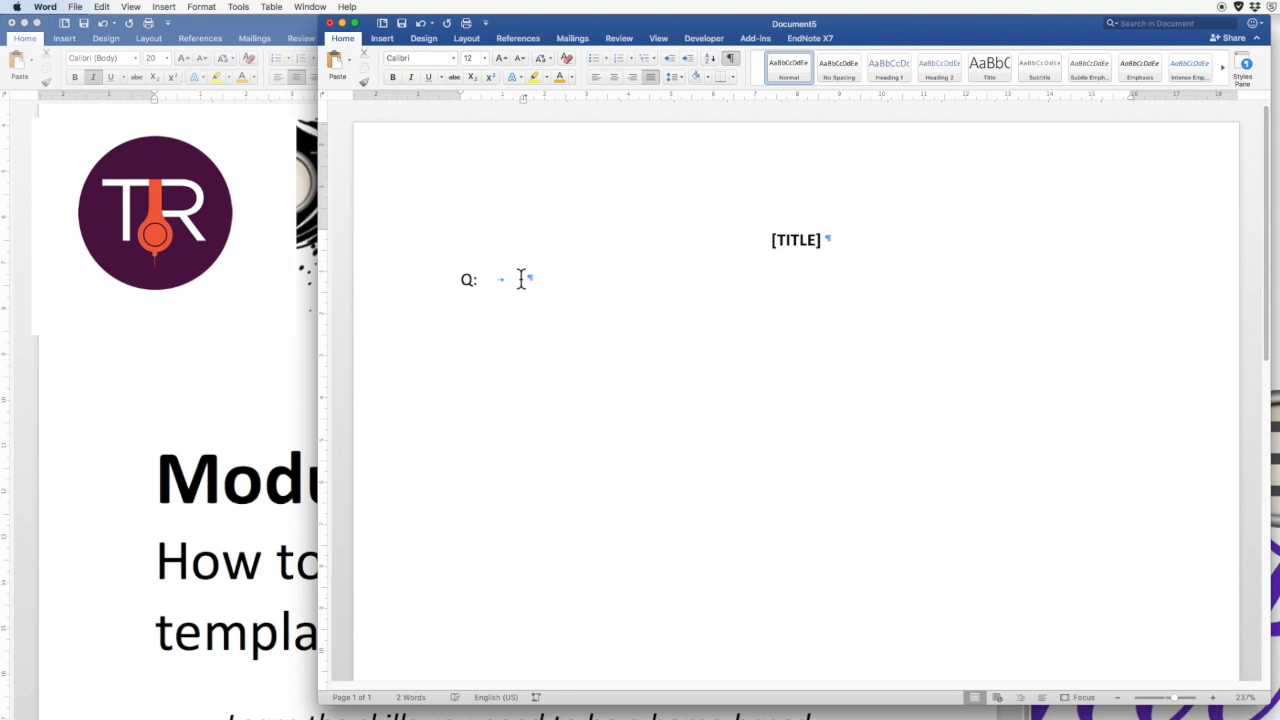
- Add a line below the Q: line containing "A:" followed by a tab
key(Return)
text(A:)
key(Tab)
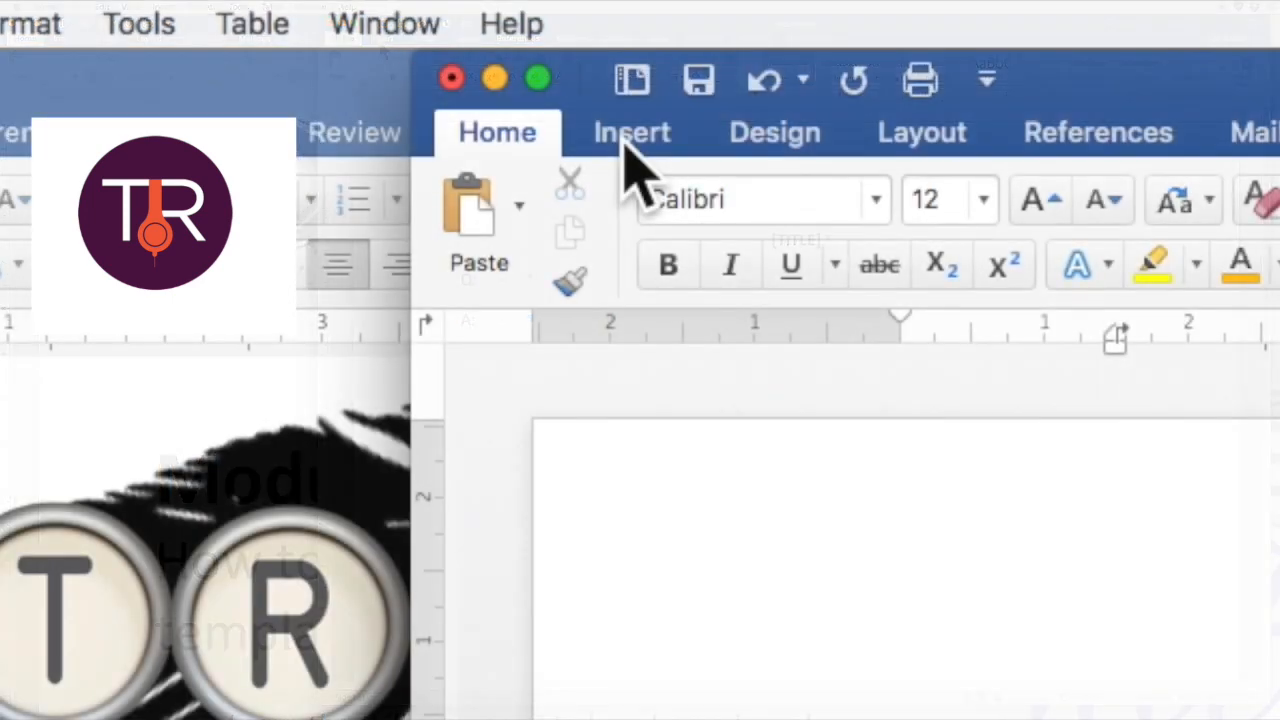
- Insert page numbers in the footer with Center alignment, shown on the first page
click(381, 40)
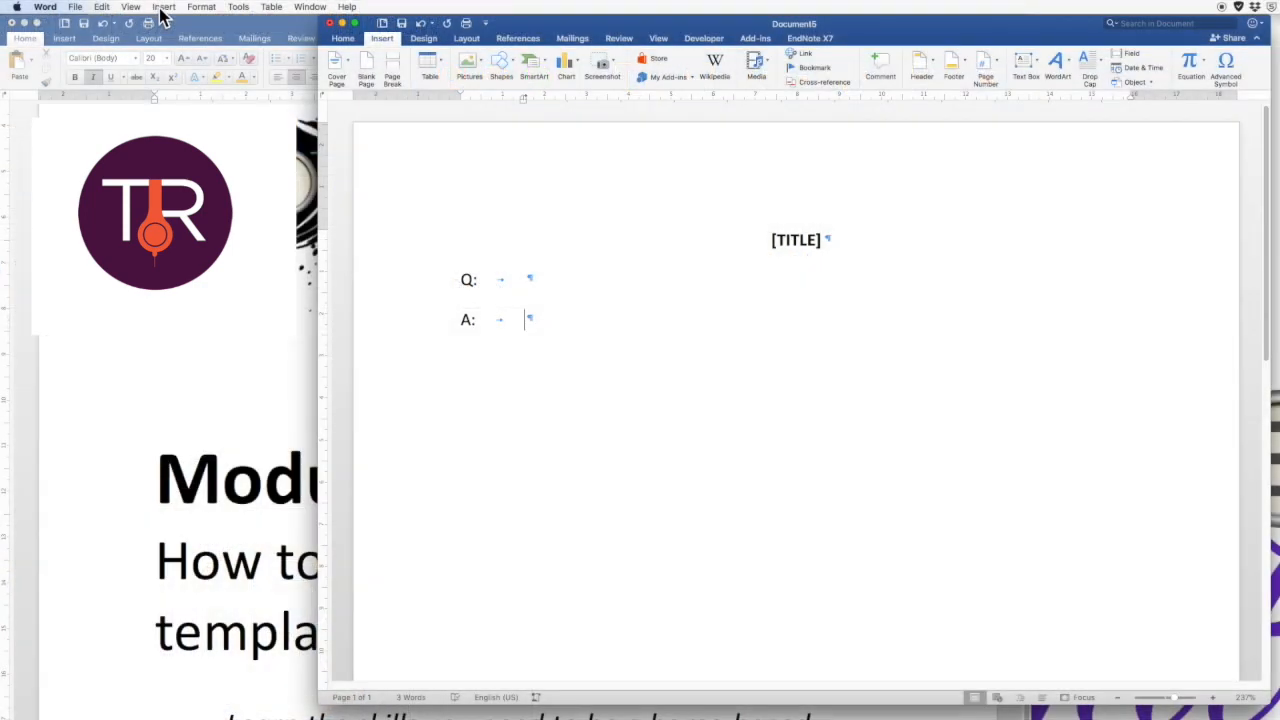
click(163, 7)
click(163, 10)
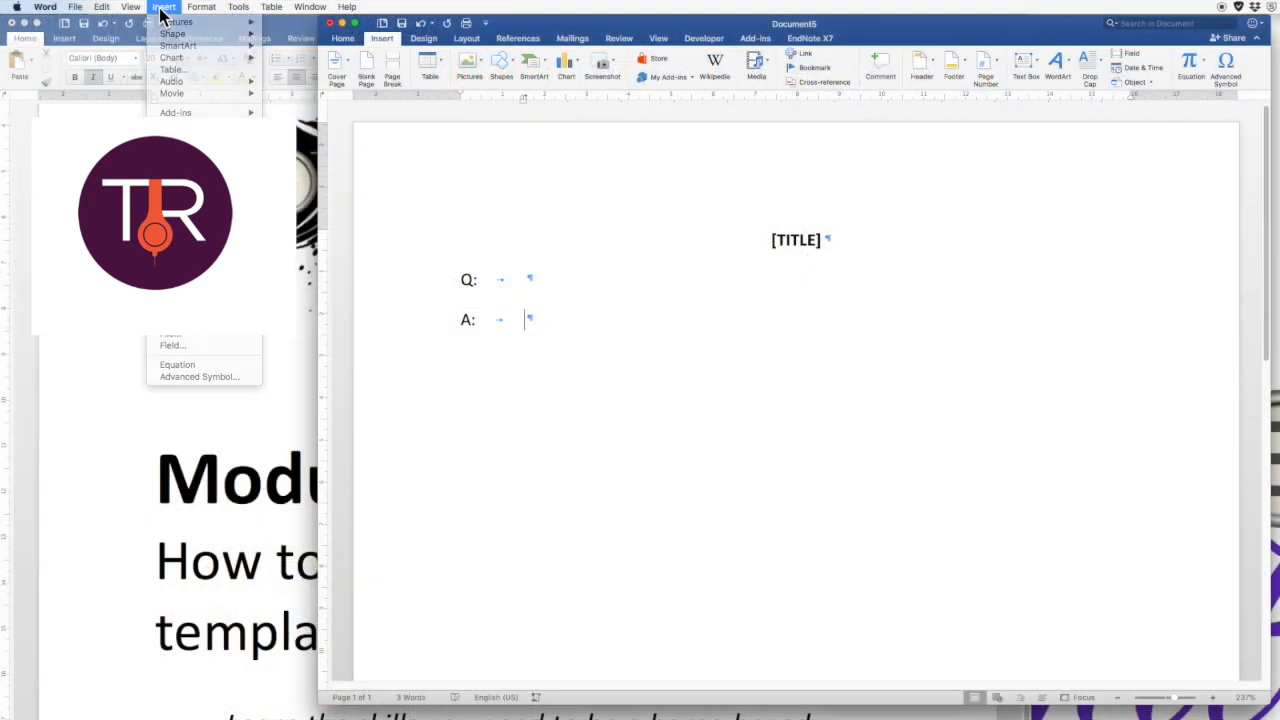
click(382, 40)
click(381, 41)
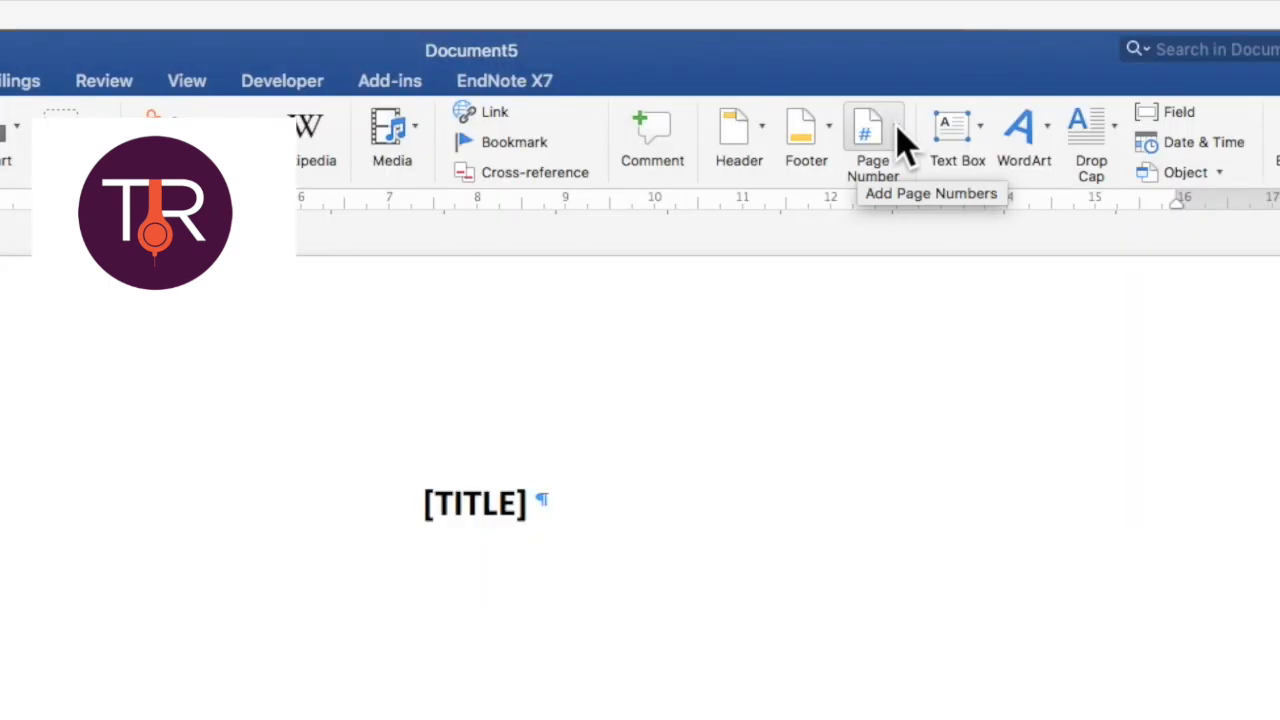
click(899, 135)
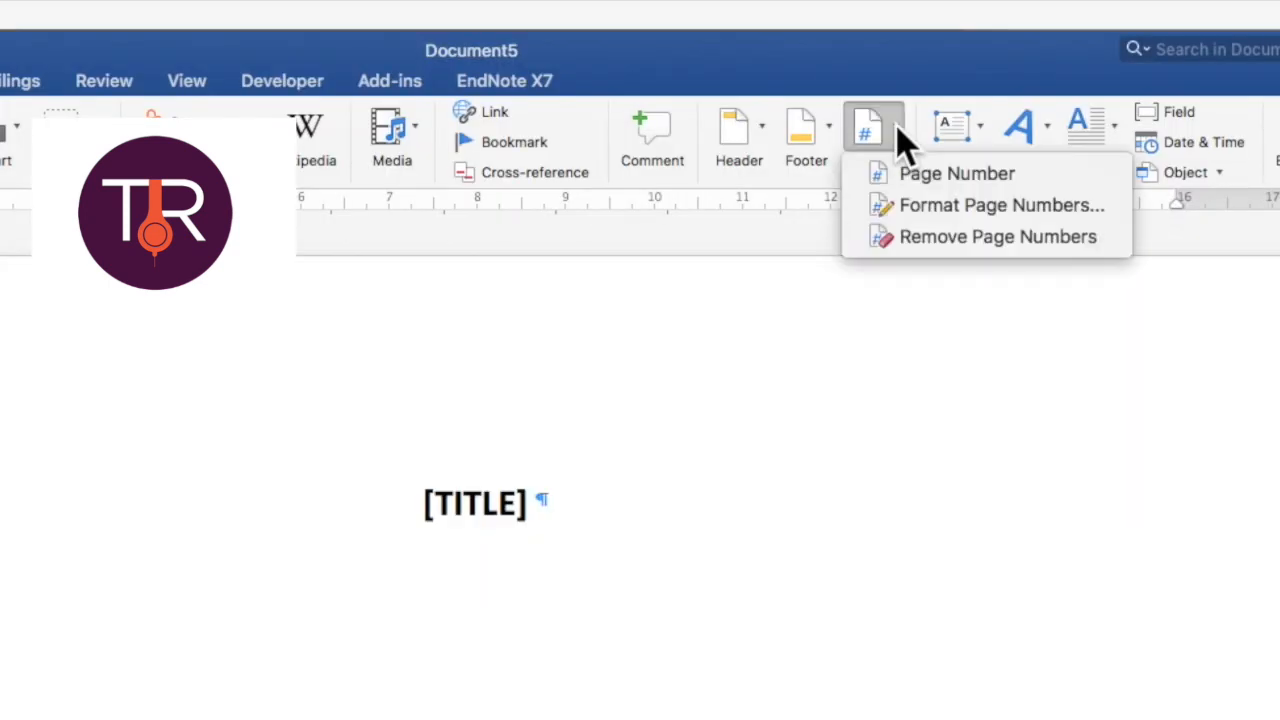
click(942, 178)
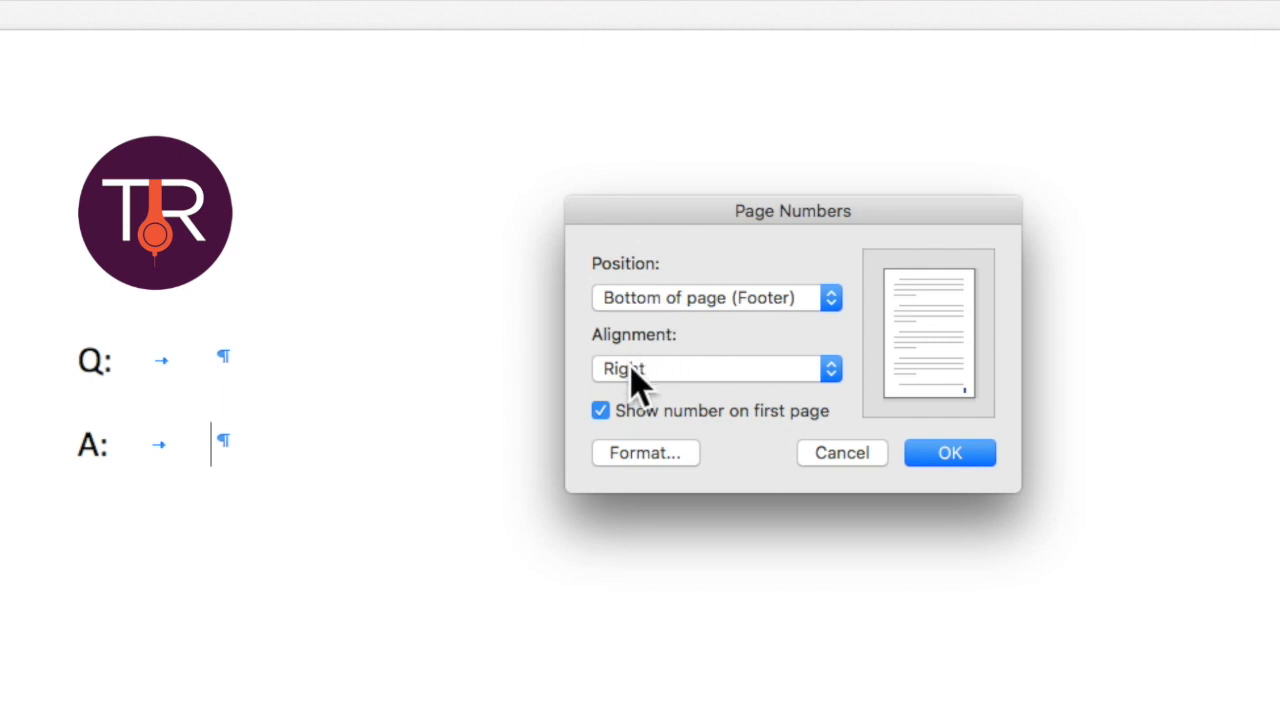
click(828, 371)
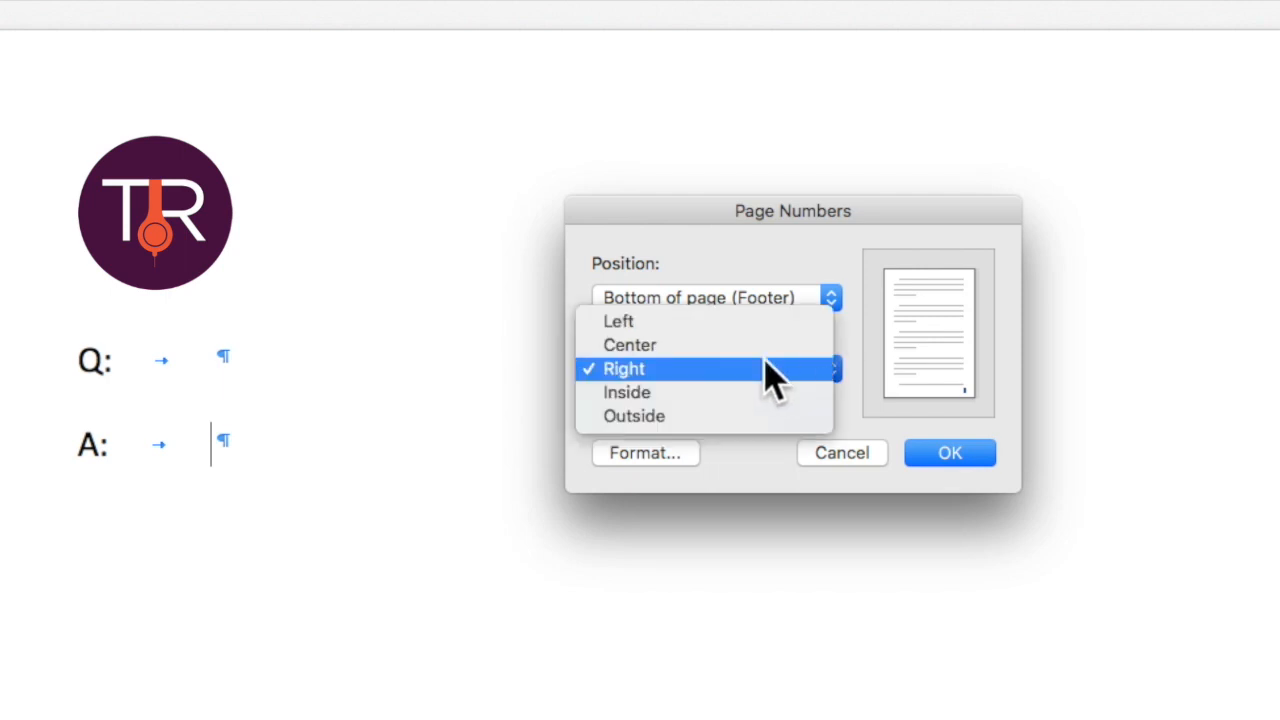
click(685, 341)
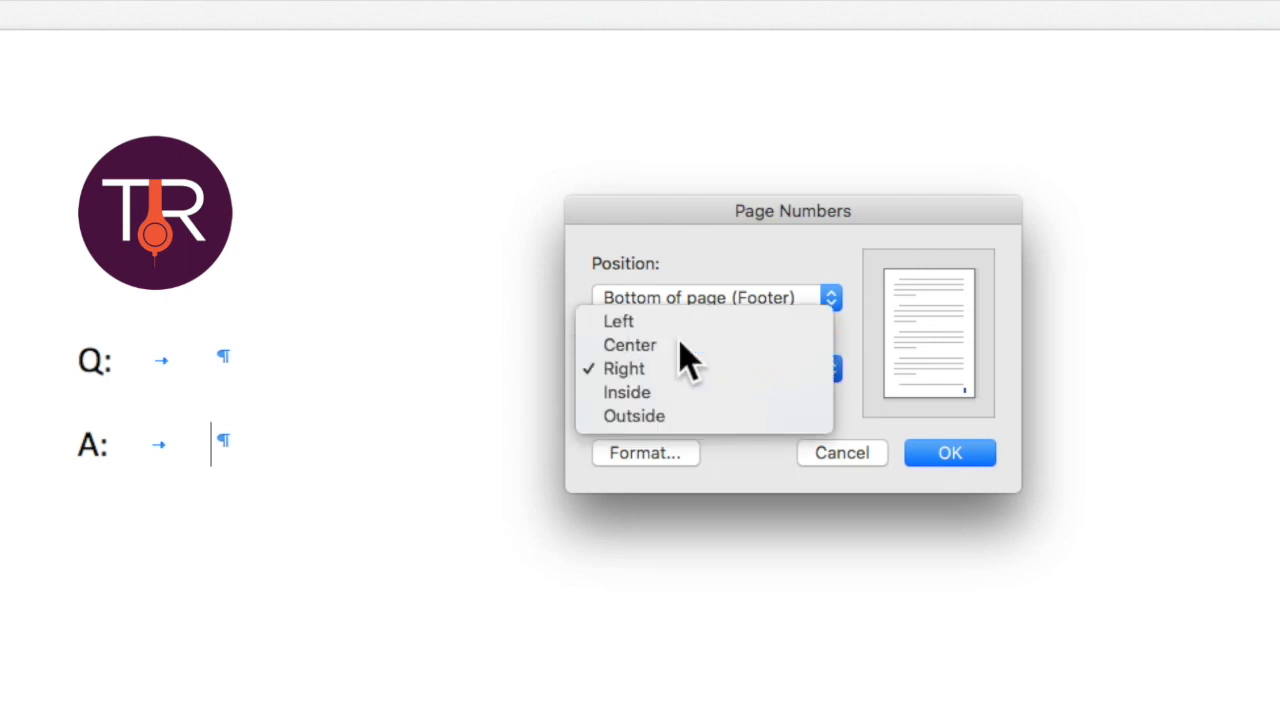
click(951, 458)
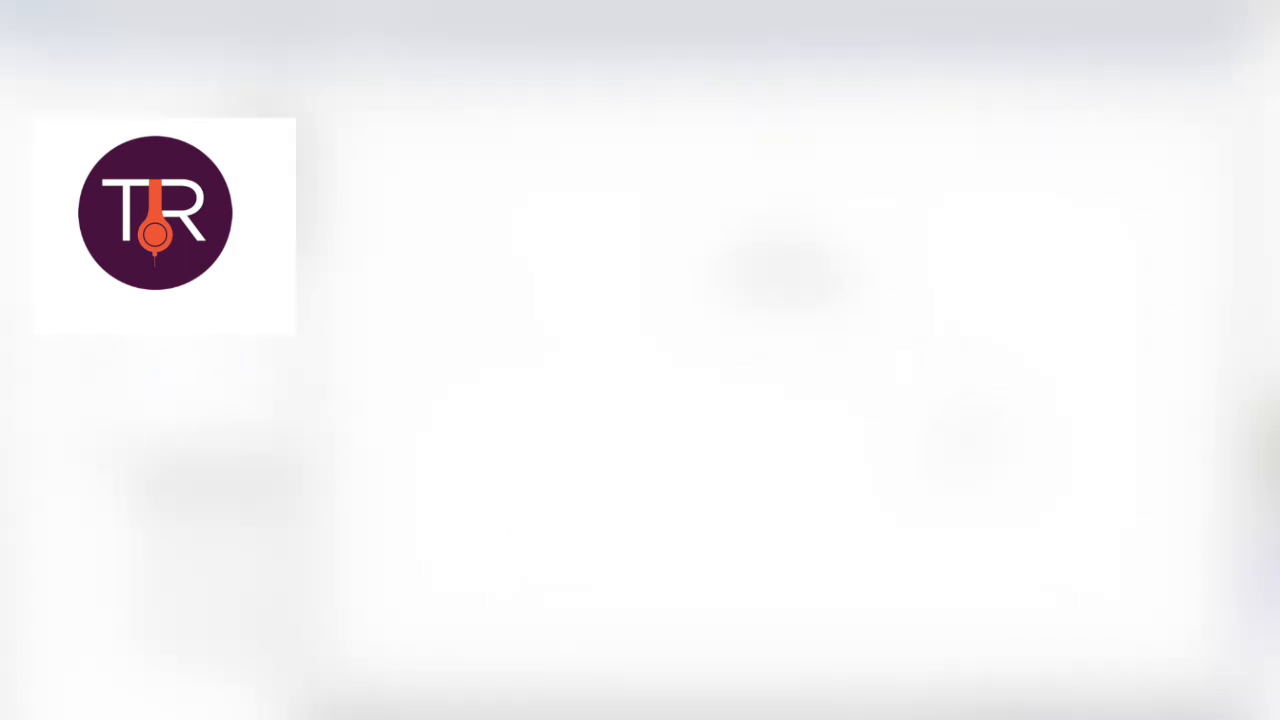
scroll(860, 350, down, 10)
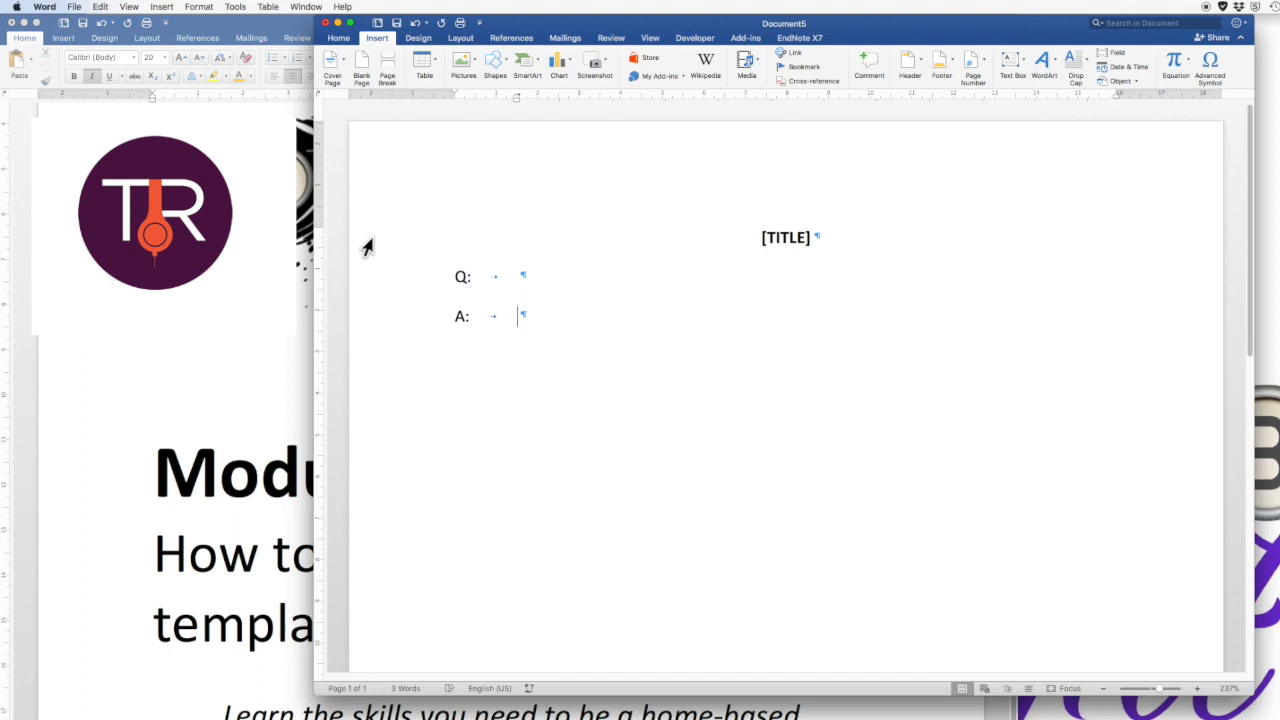
- Save the document as a Word Template (.dotx) named "Q and A Template" in the Templates folder
click(73, 7)
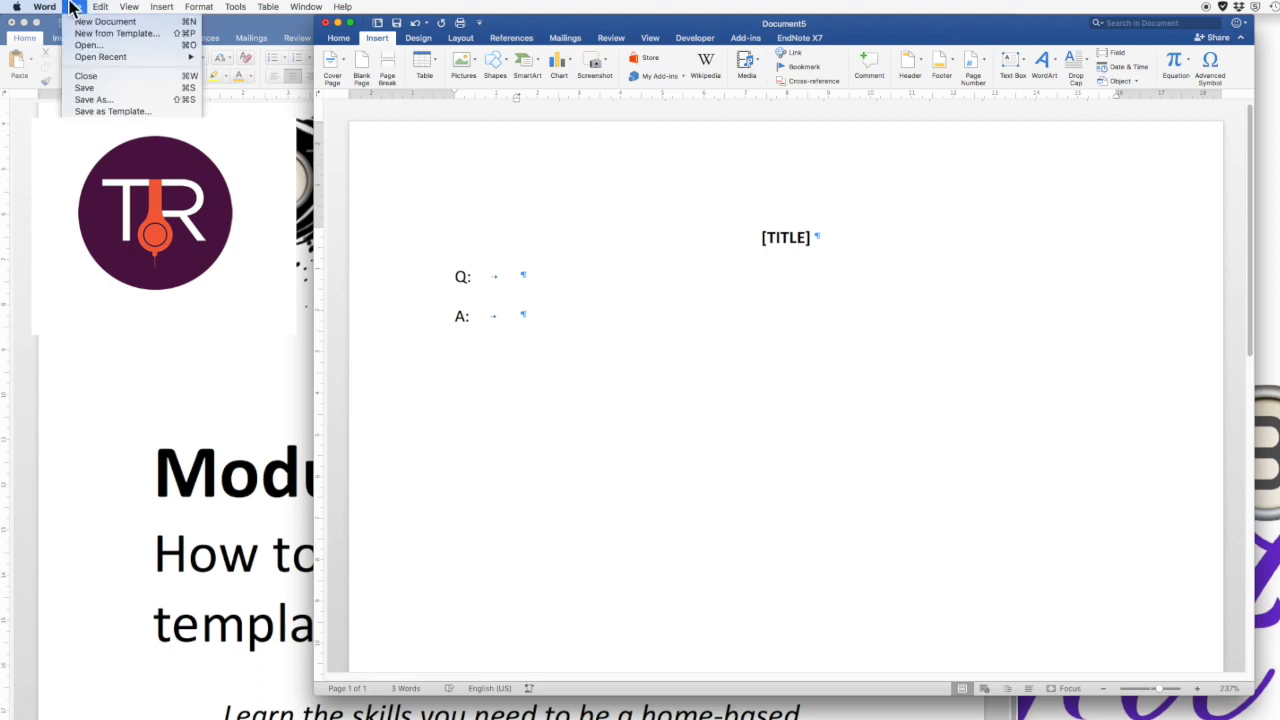
click(87, 99)
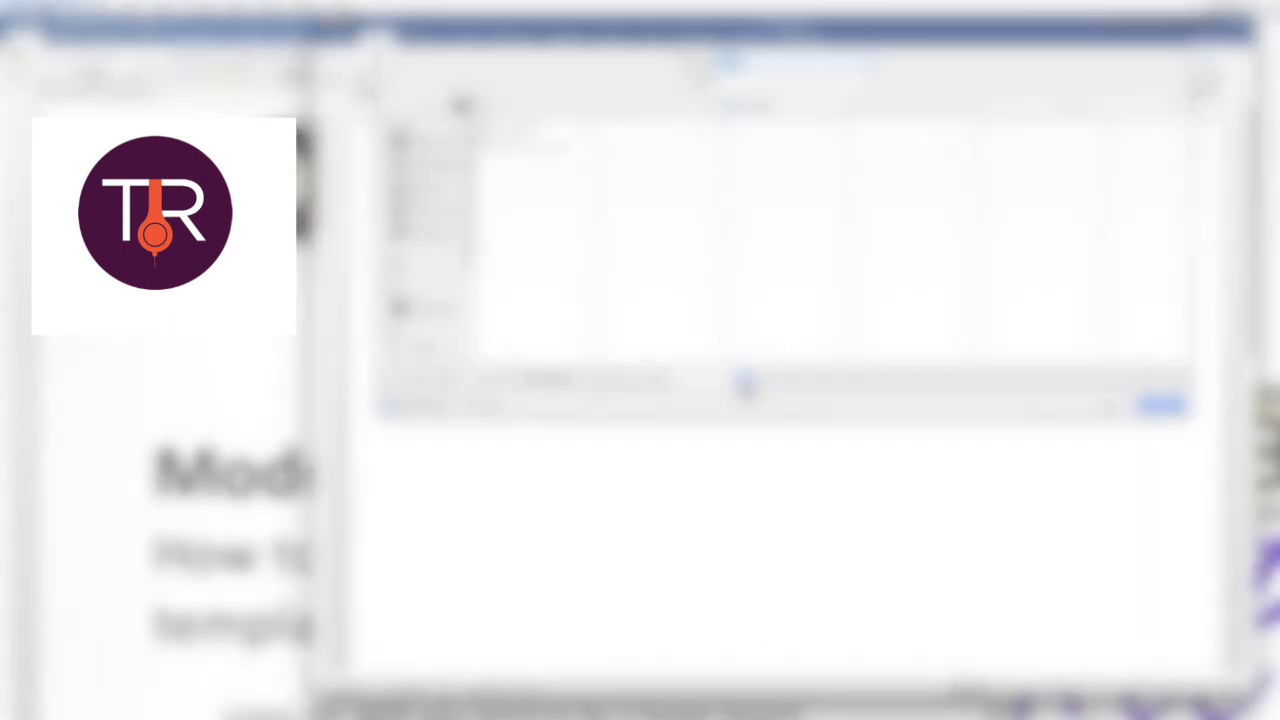
click(728, 380)
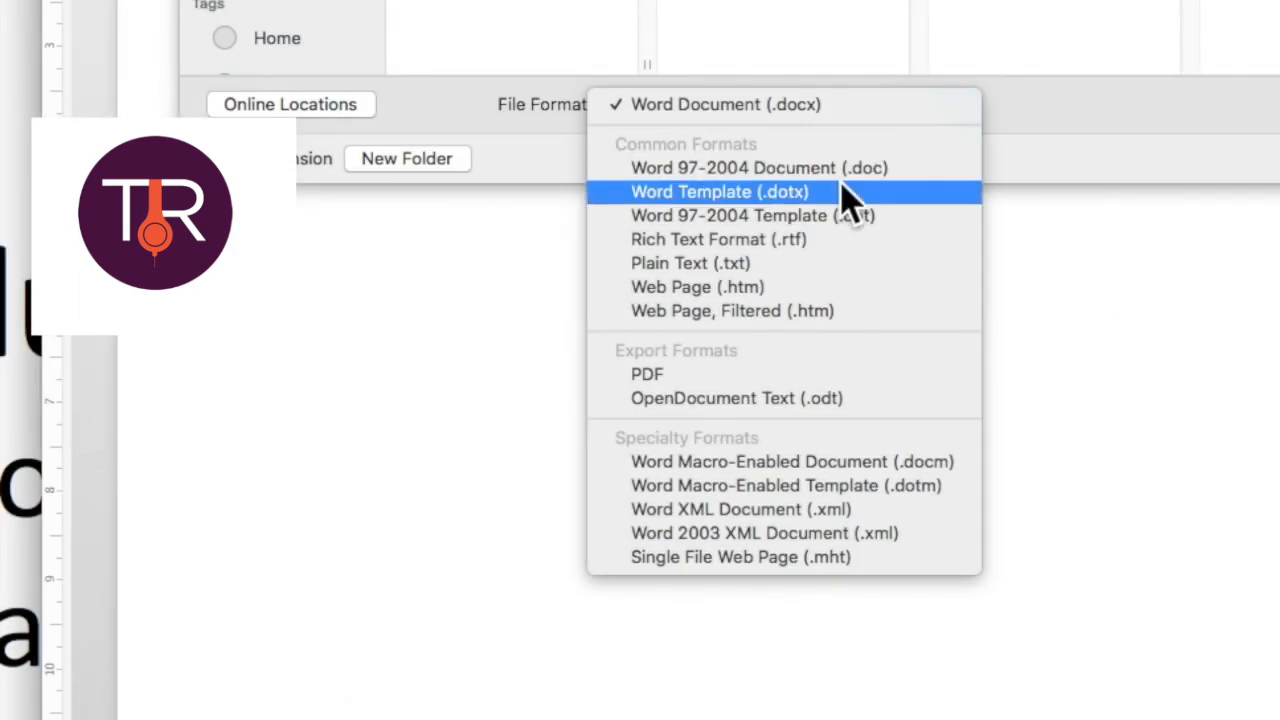
click(845, 193)
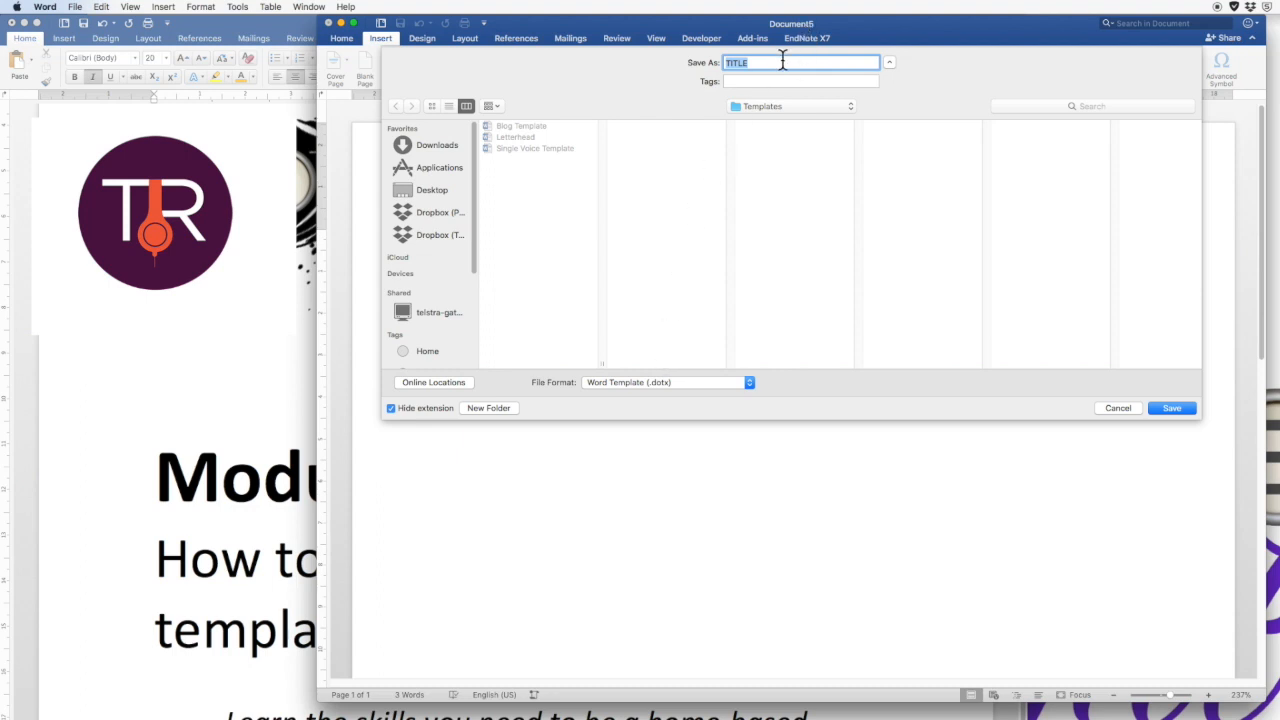
text(Q and A Template)
click(1180, 409)
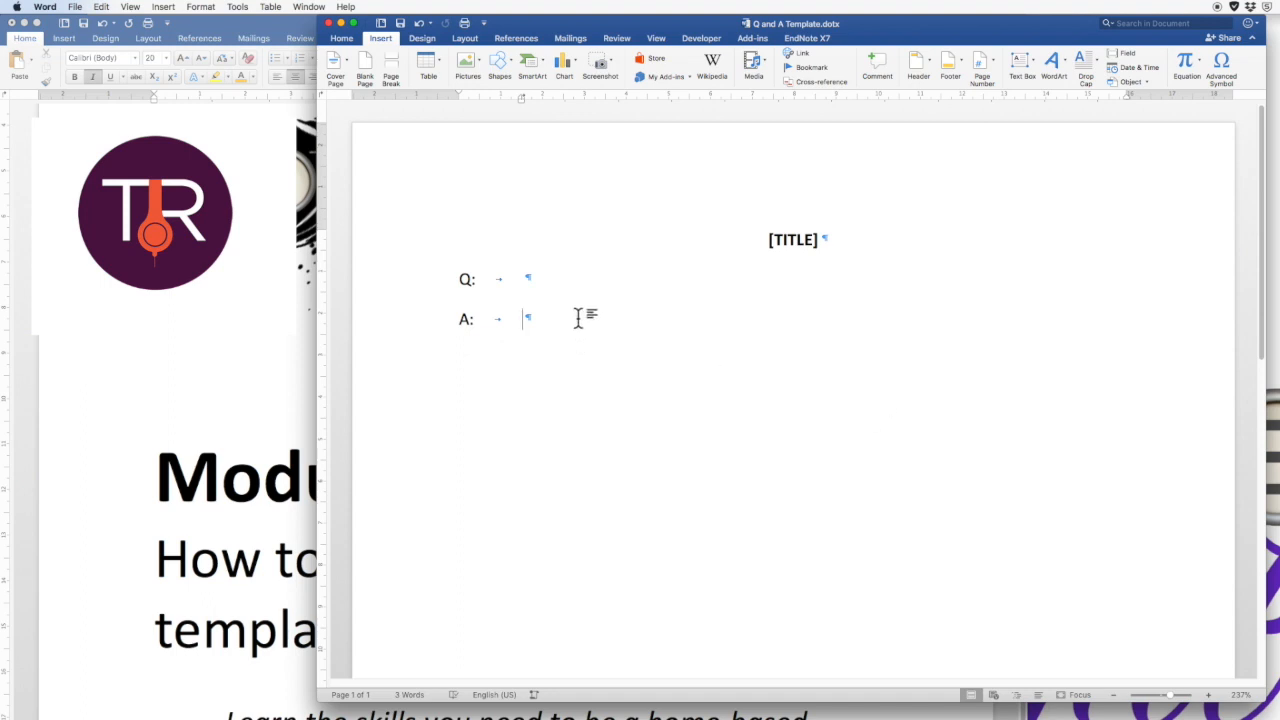
- Enter random sample text on the Q: line and on the A: line of the template
click(569, 280)
text(kj;ljdf;lkajdf;laksjd;lkasd A:	)
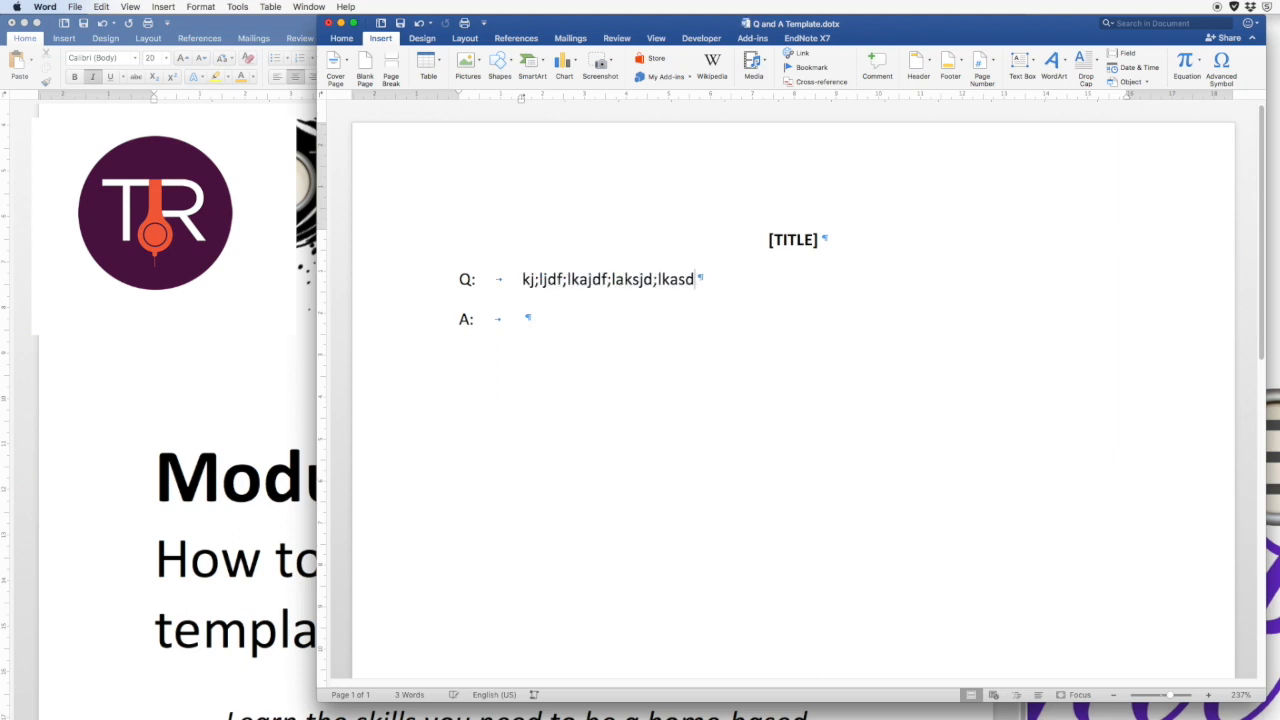
text(asdkfj;sajdfkals;jdfaklsjfklas;dfj)
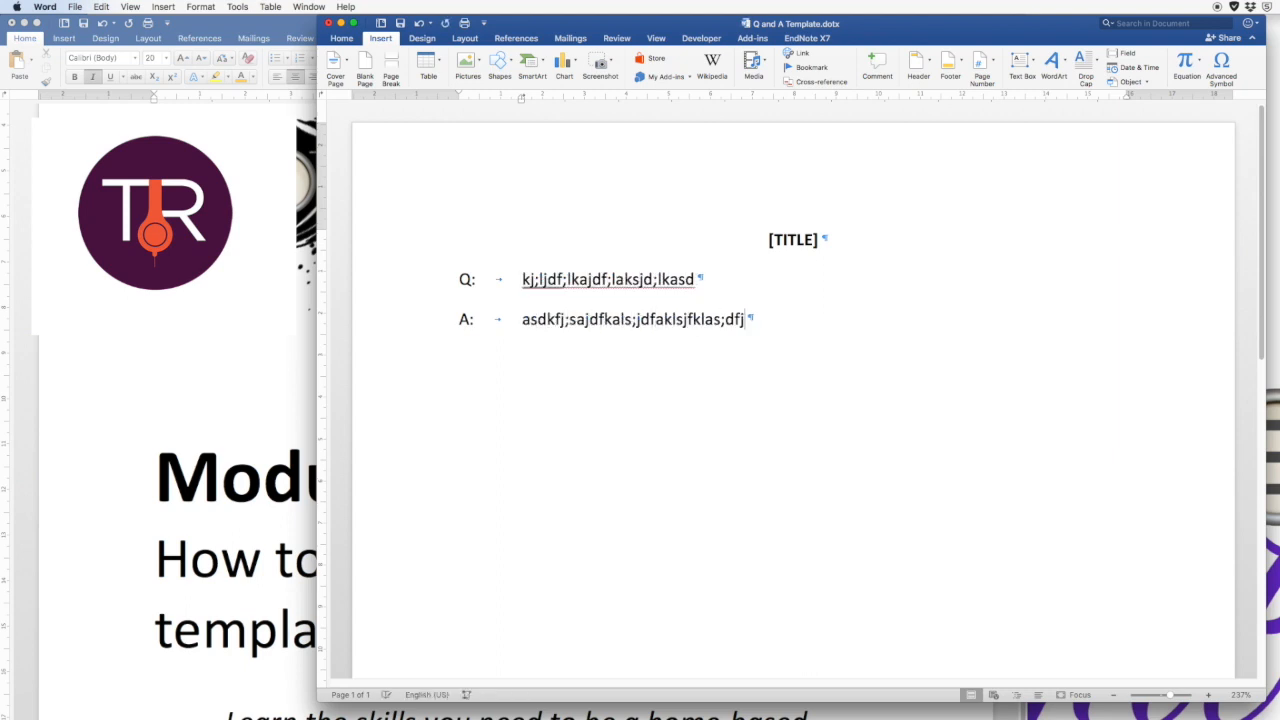
- Extend the sample text on the A: line and add another tabbed Q: line and A: line with random sample text
text(asd;fkj )
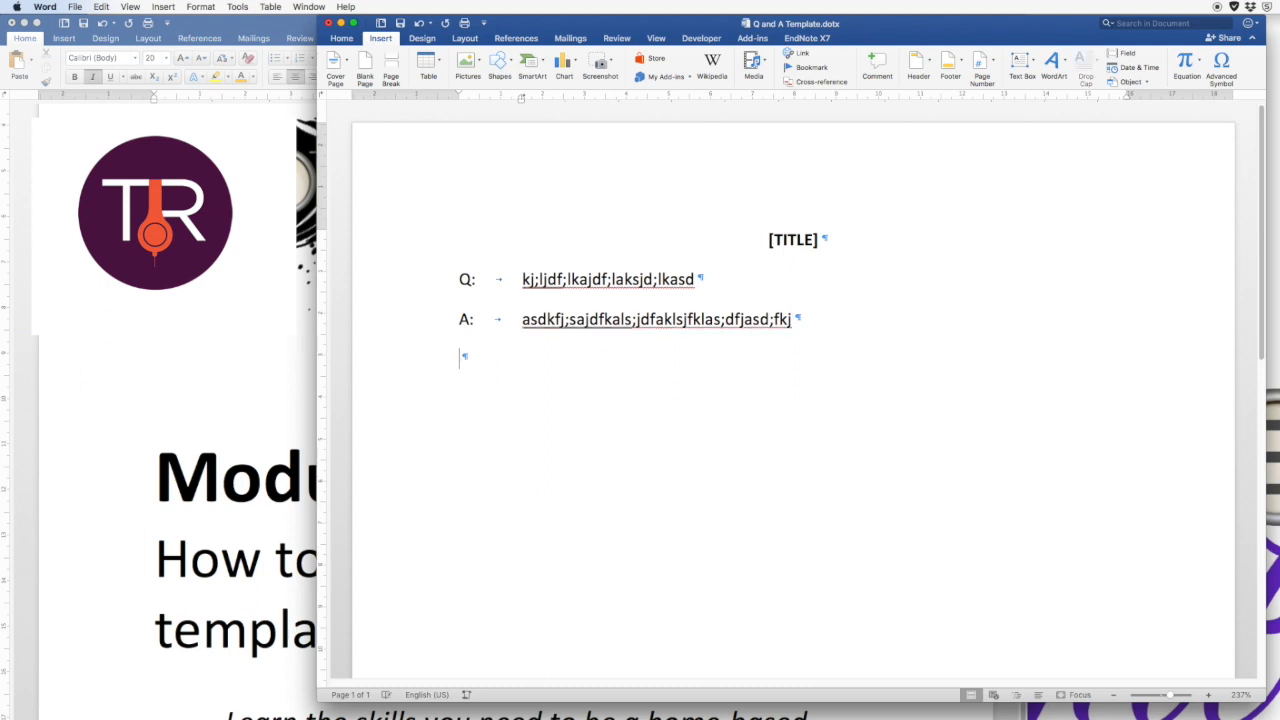
text(Q:	aksd;jasl;kfjdaklsjdfklas;dfja; )
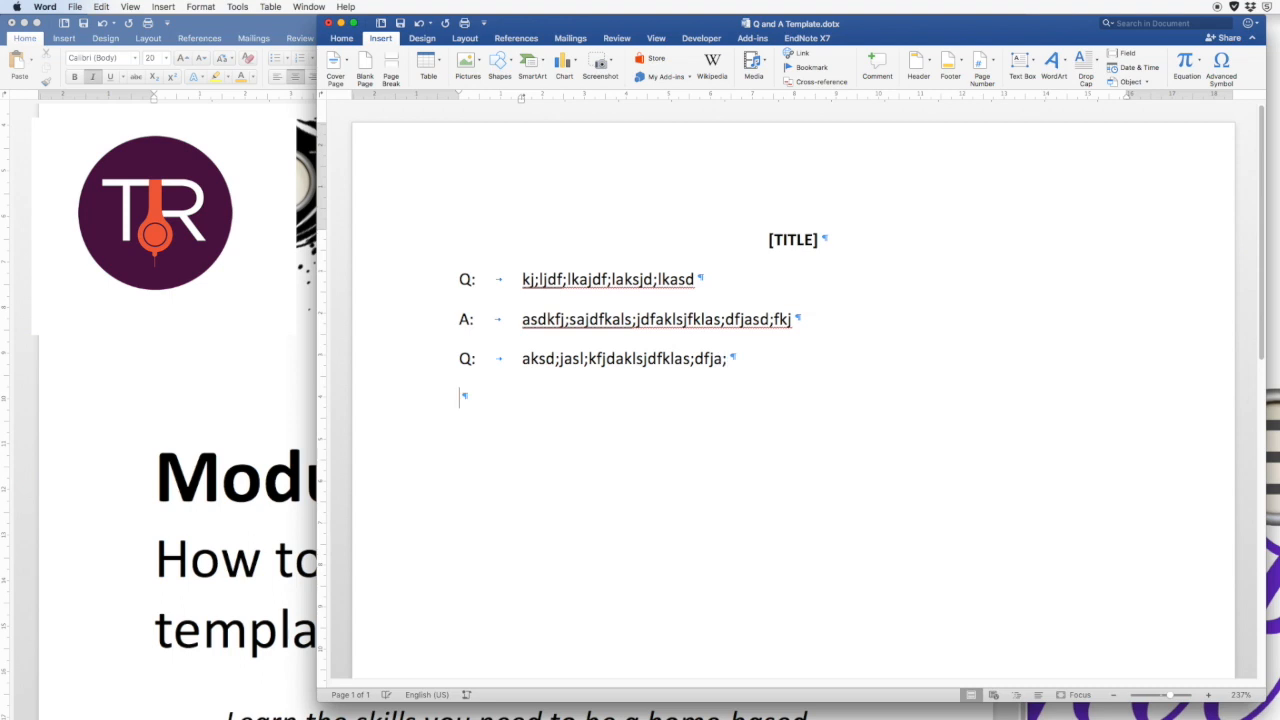
text(A:	adfk)
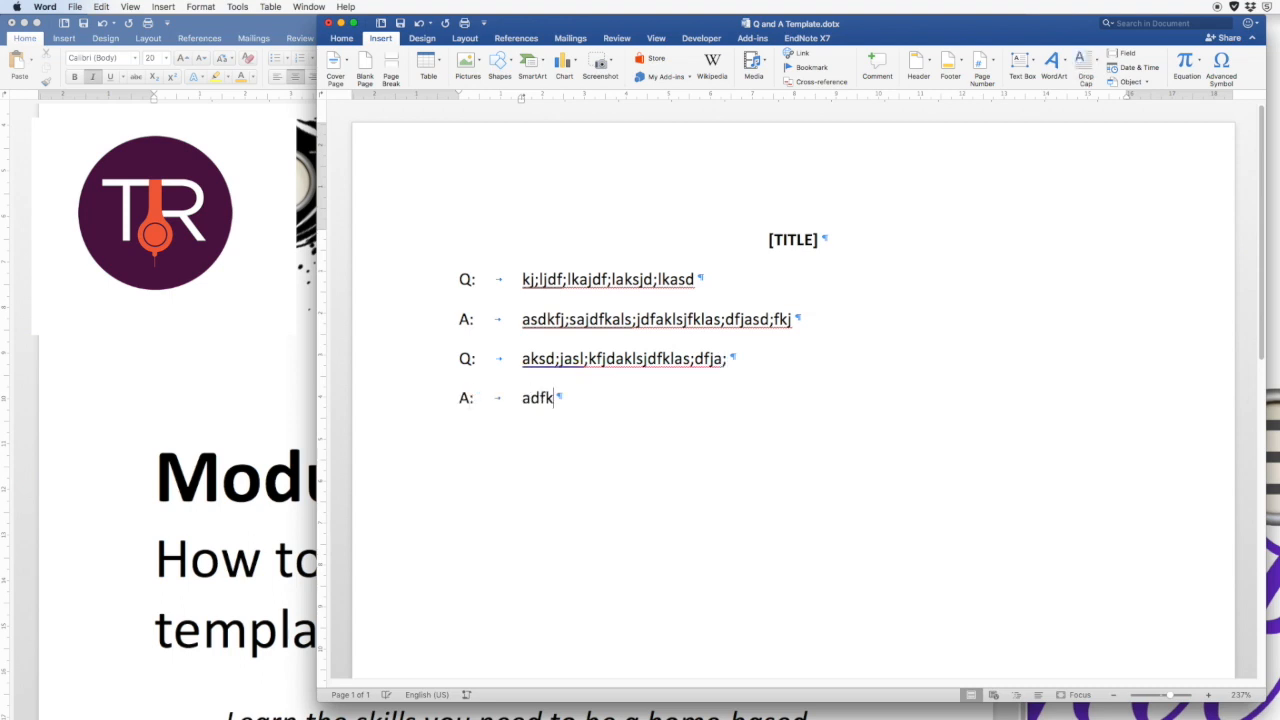
text(;jakldfjas;ldfjkasl;jdflkasjfl;kasjdfkl;sdjf)
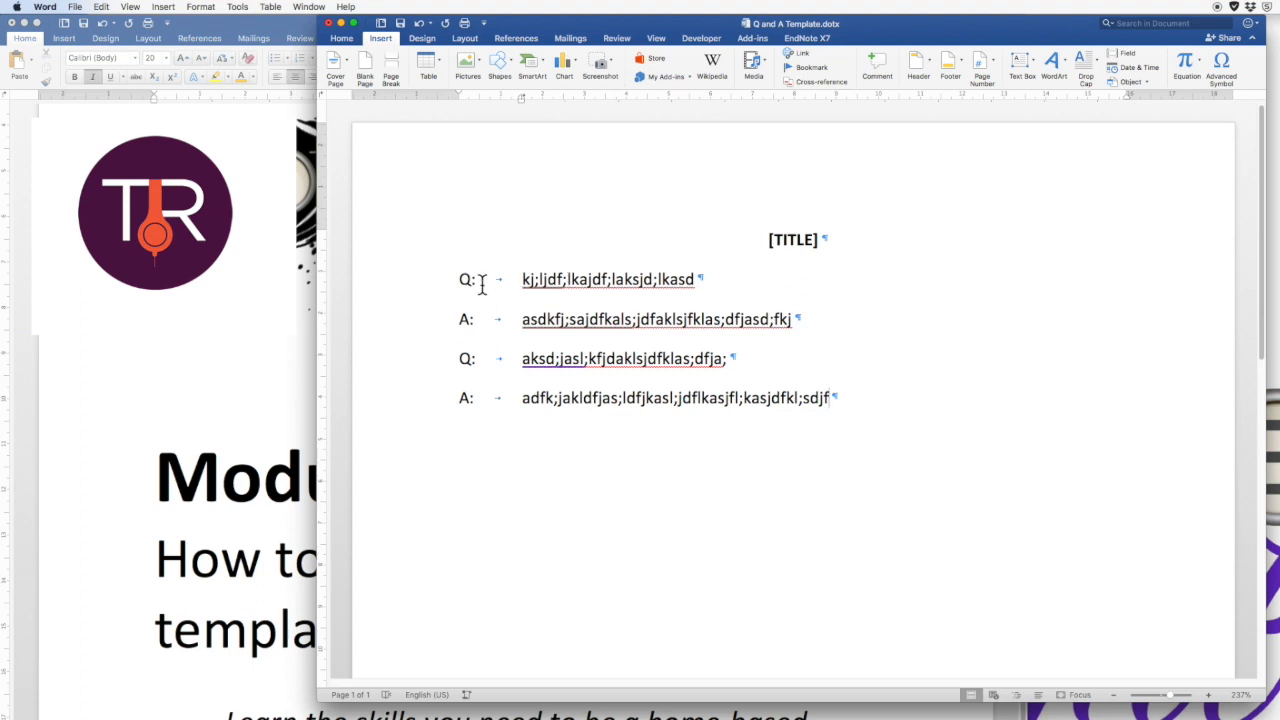
- Delete everything after the first Q: line's tab and add a fresh line below containing "A:" followed by a tab
drag(517, 286, 841, 425)
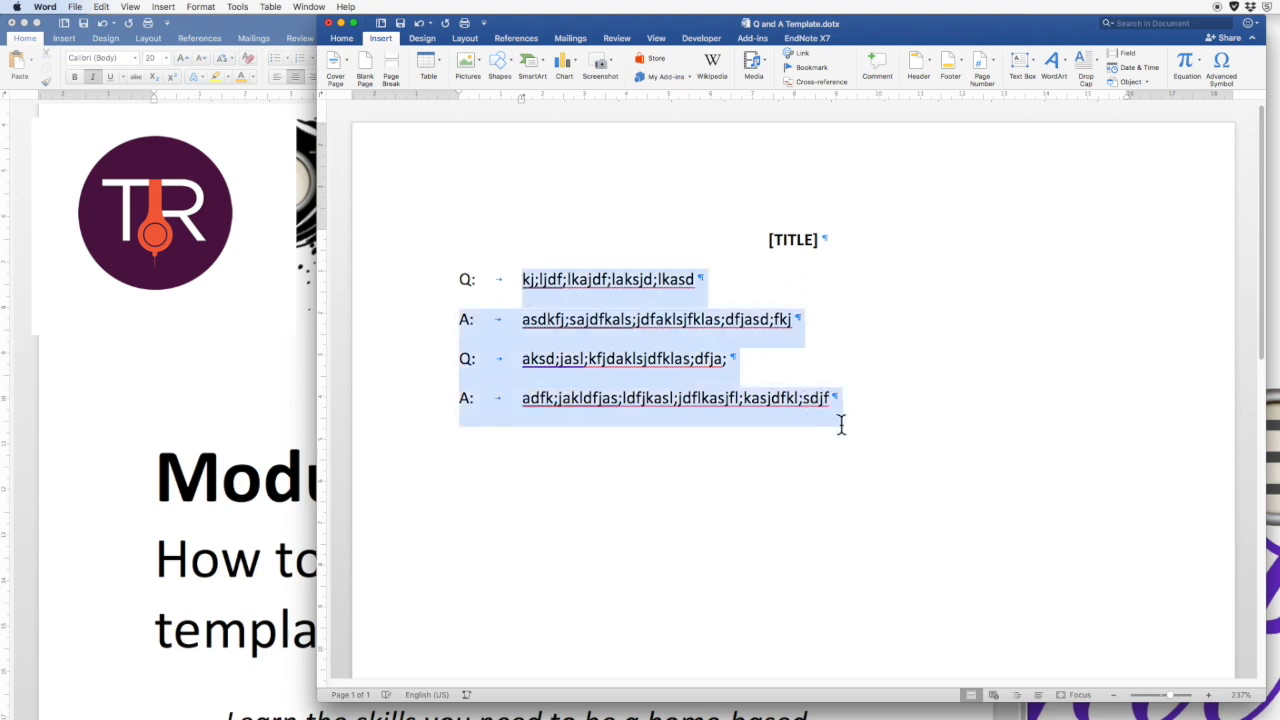
key(BackSpace)
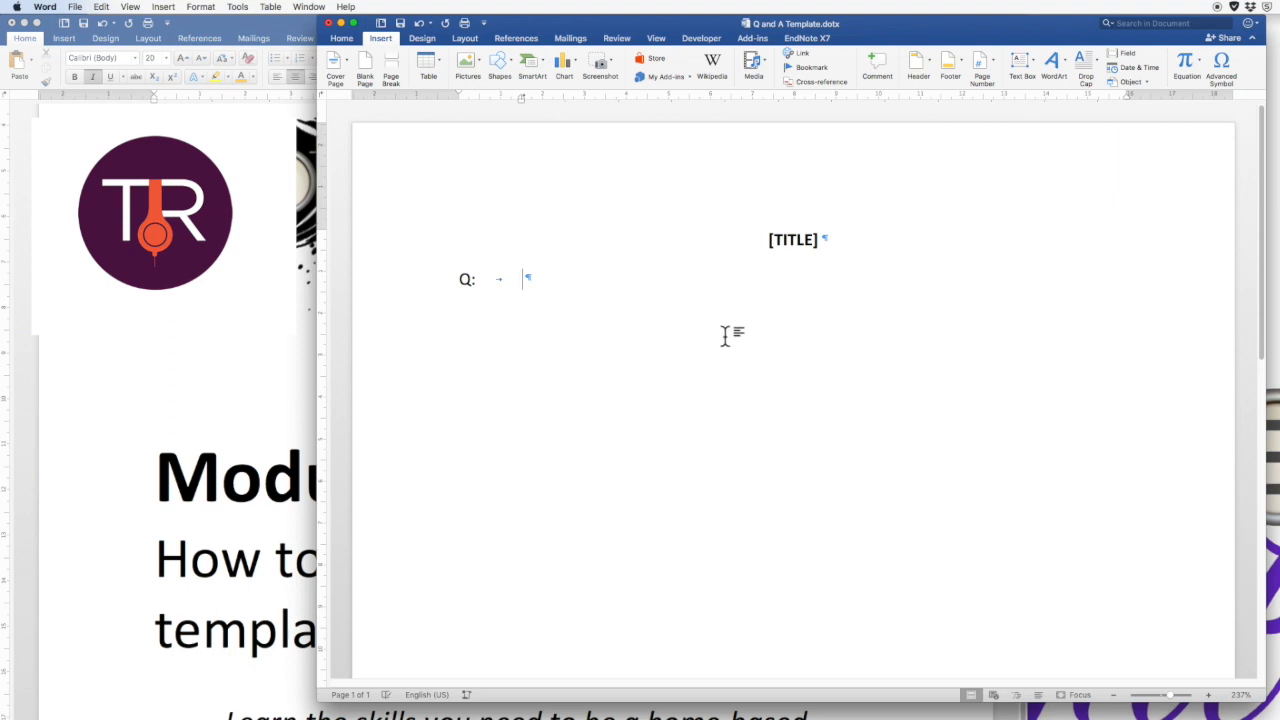
text(A:)
key(Tab)
- Copy the blank Q: and A: line pair and paste it repeatedly below until the pairs run onto a third page
drag(455, 278, 561, 313)
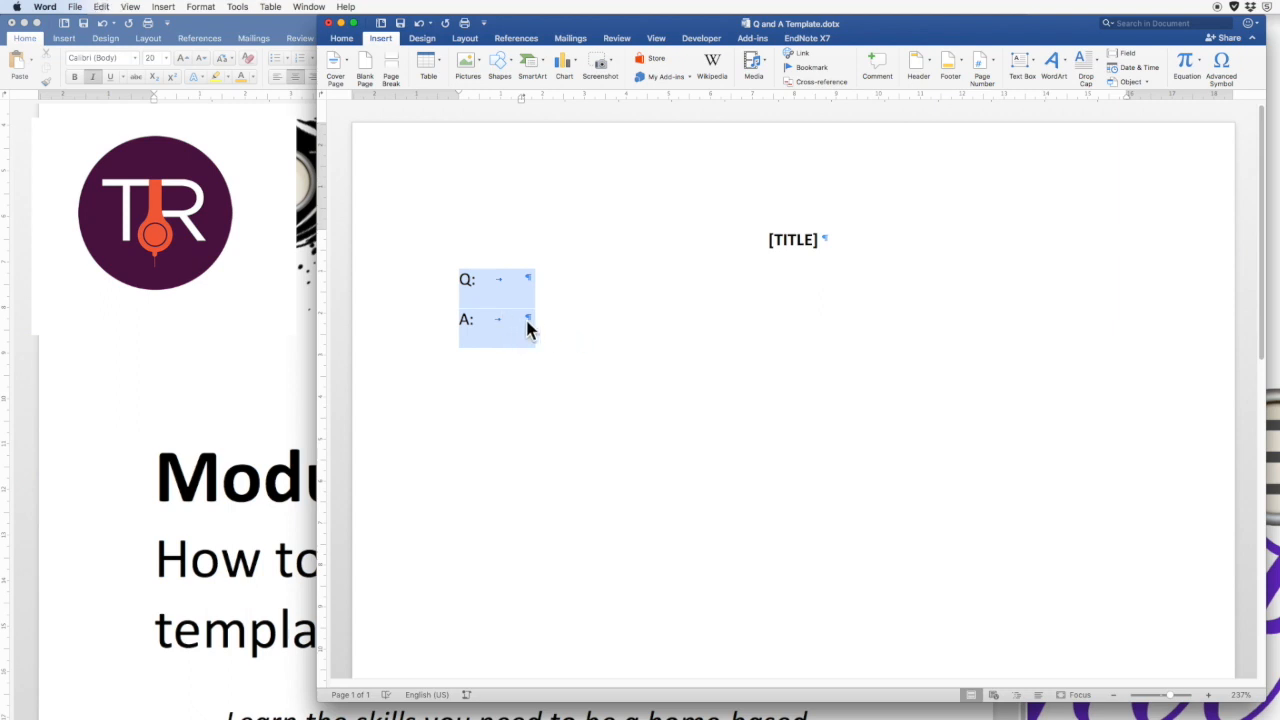
click(527, 327)
key(Return)
key(super+v)
key(super+v)
key(super+v)
key(super+v)
key(super+v)
key(super+v)
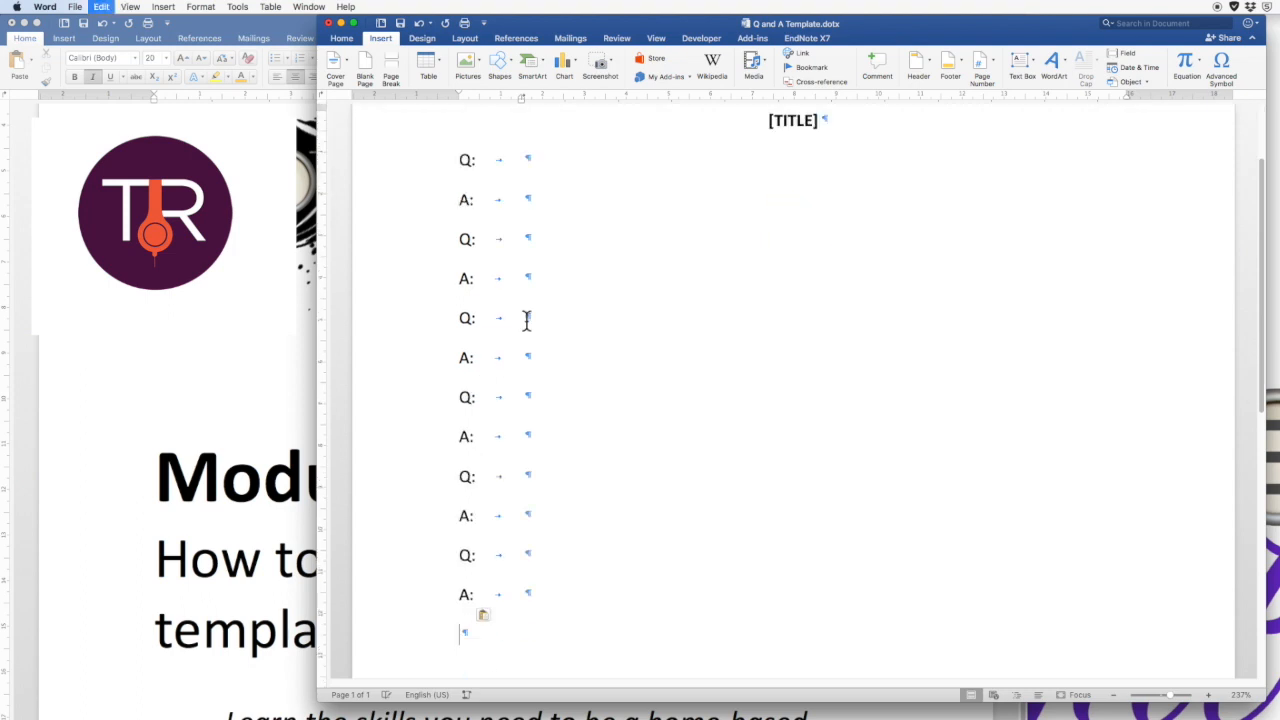
key(super+v)
key(super+v)
key(super+v)
key(super+v)
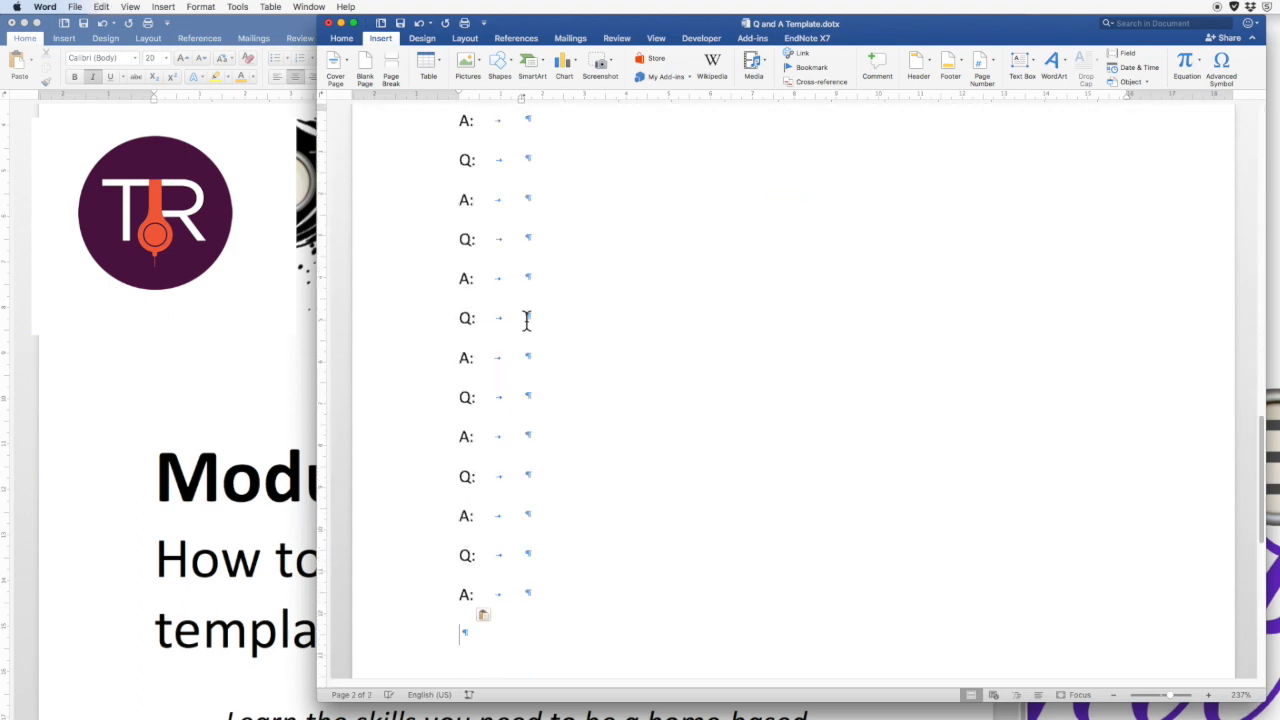
key(super+v)
key(super+v)
key(super+v)
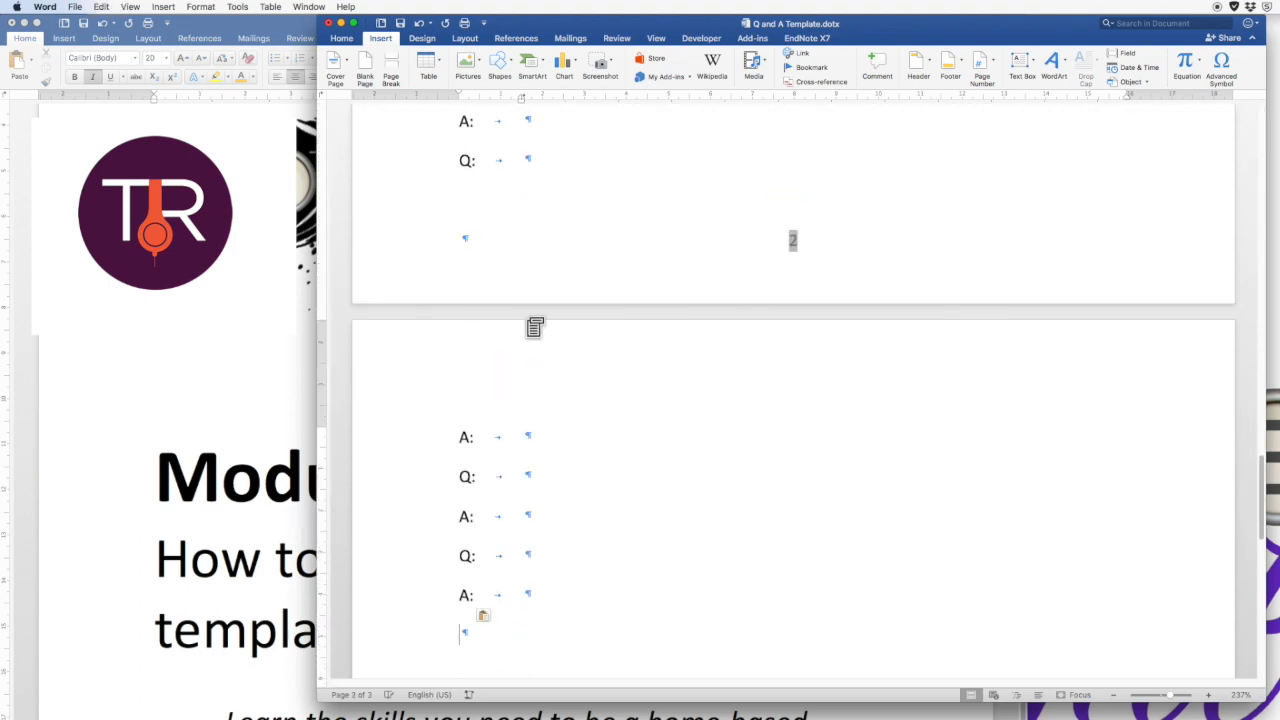
- Enter random sample text on the first five lines under the title, from the first Q: to the third Q:
scroll(530, 350, up, 10)
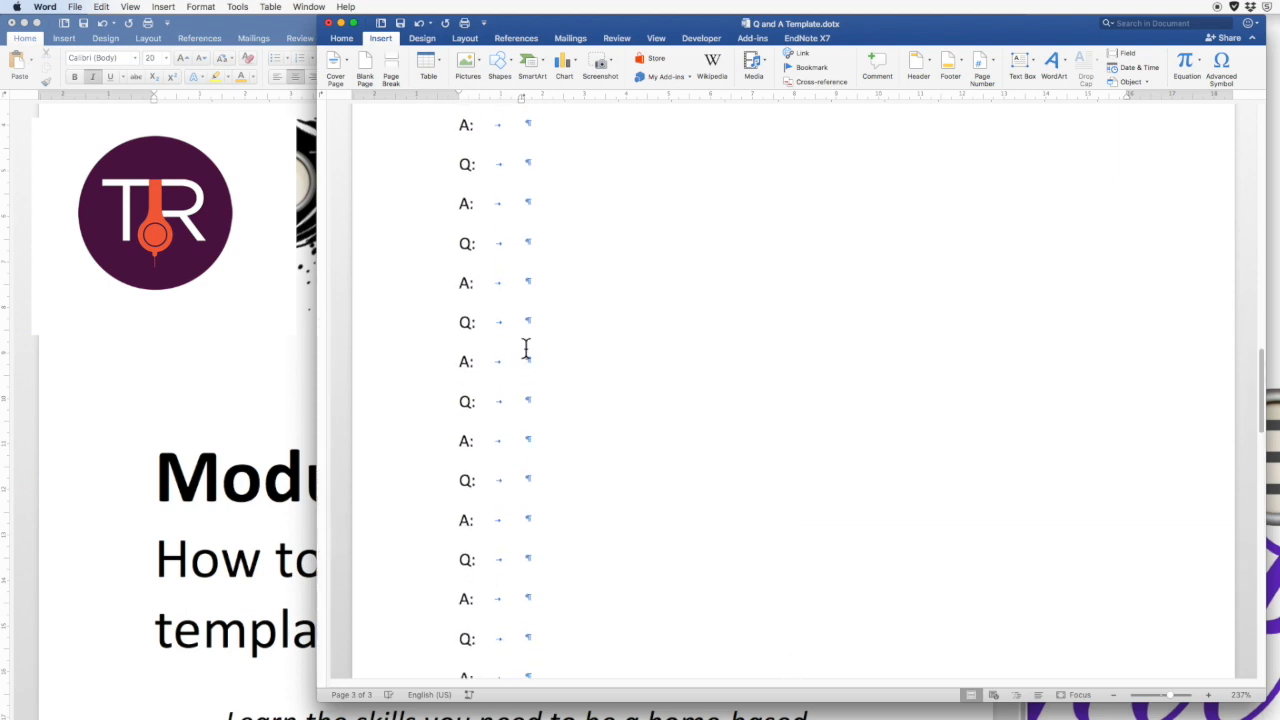
scroll(526, 347, up, 15)
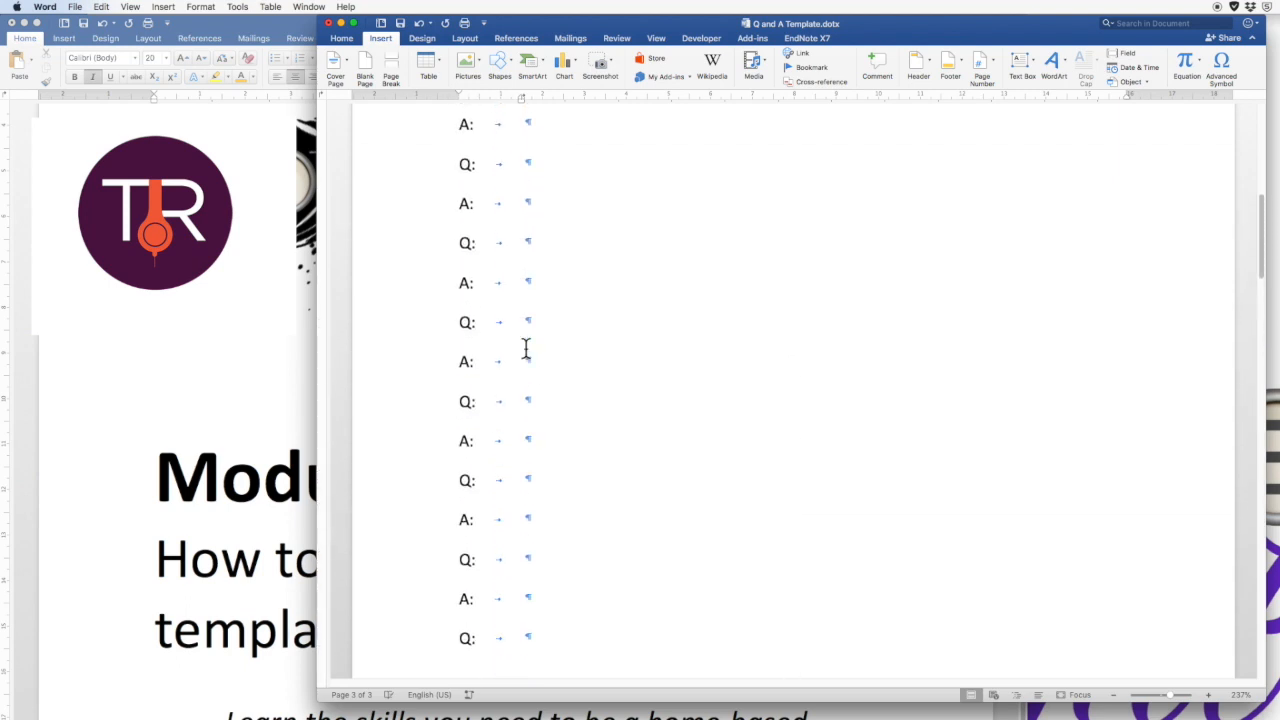
scroll(526, 347, up, 5)
click(543, 283)
text(asf;)
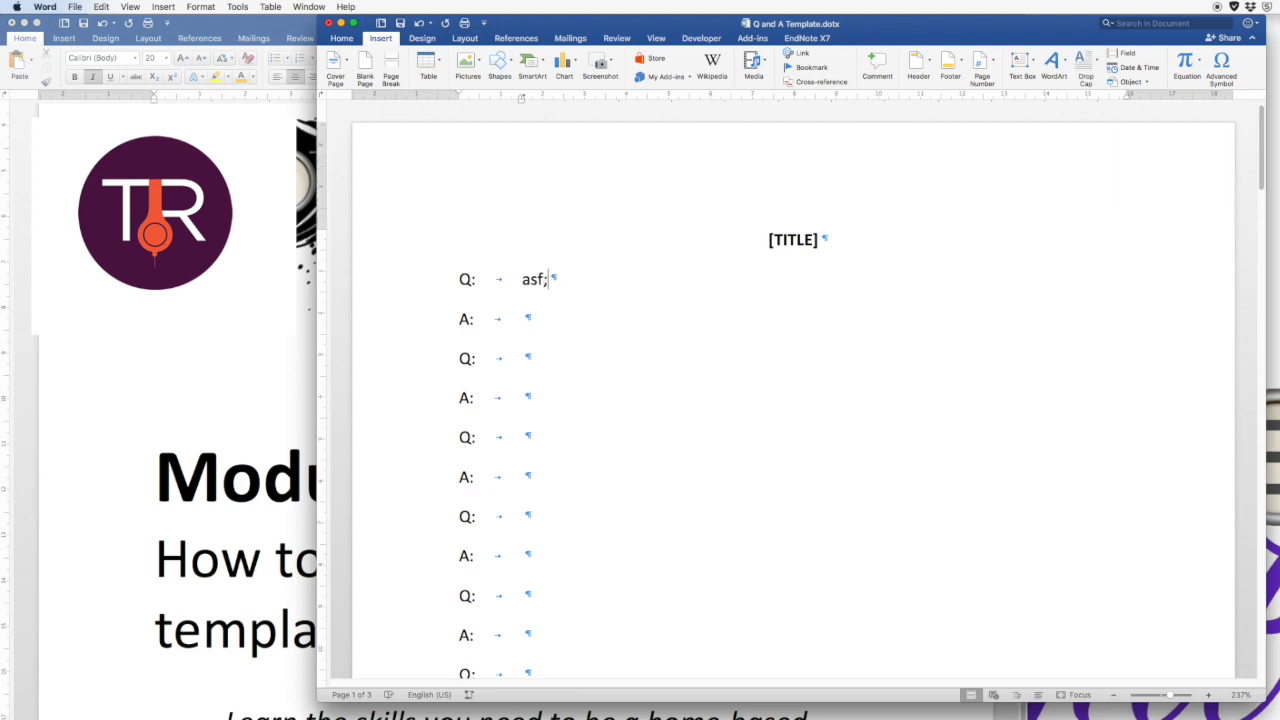
text(jasdkfj;skjfksla;fj;asfkl;asfjkl;sadfd asdkf;sadfkl;sjf)
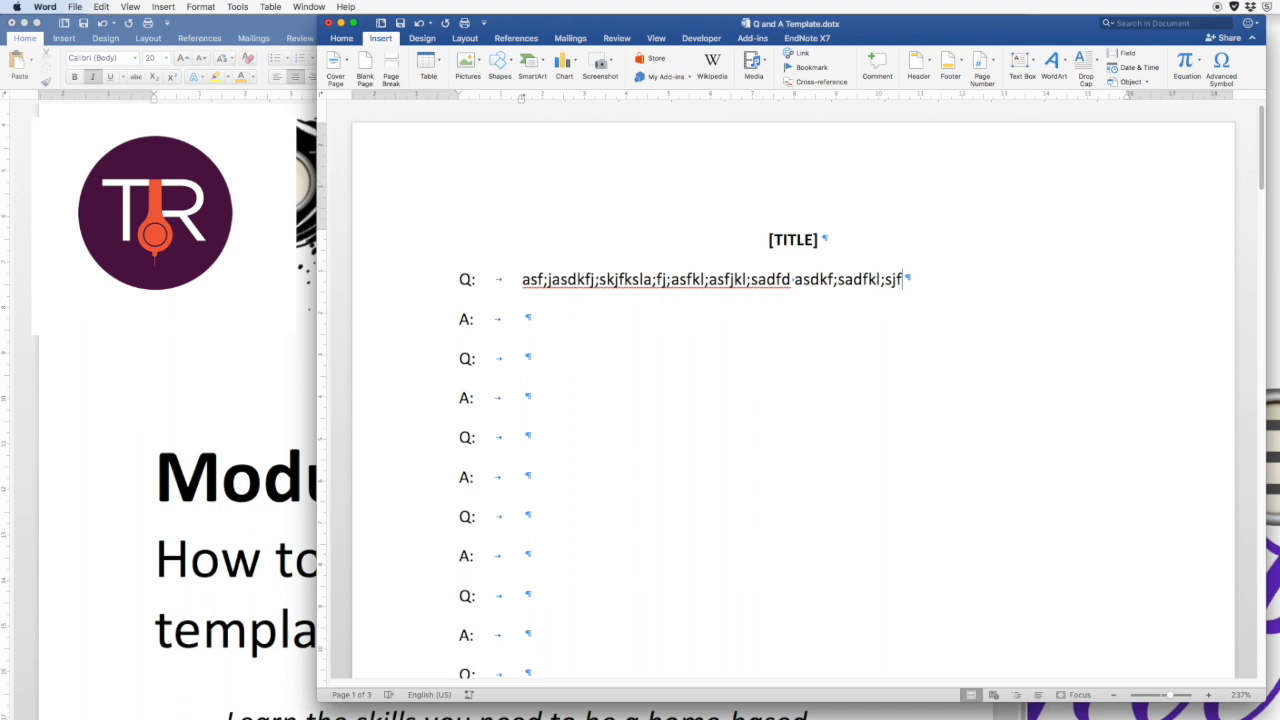
click(523, 319)
text(afdkjasfkijasfkjas;fljaskfj;lasdjf)
click(523, 358)
text(akdfjaskdfjas;ldjfkasjdf;lasdf)
key(Down)
text(adkfjaslfjsakld;jfklsadf)
key(Down)
text(asd;fjkaslkfdjasklfdjasl;djf)
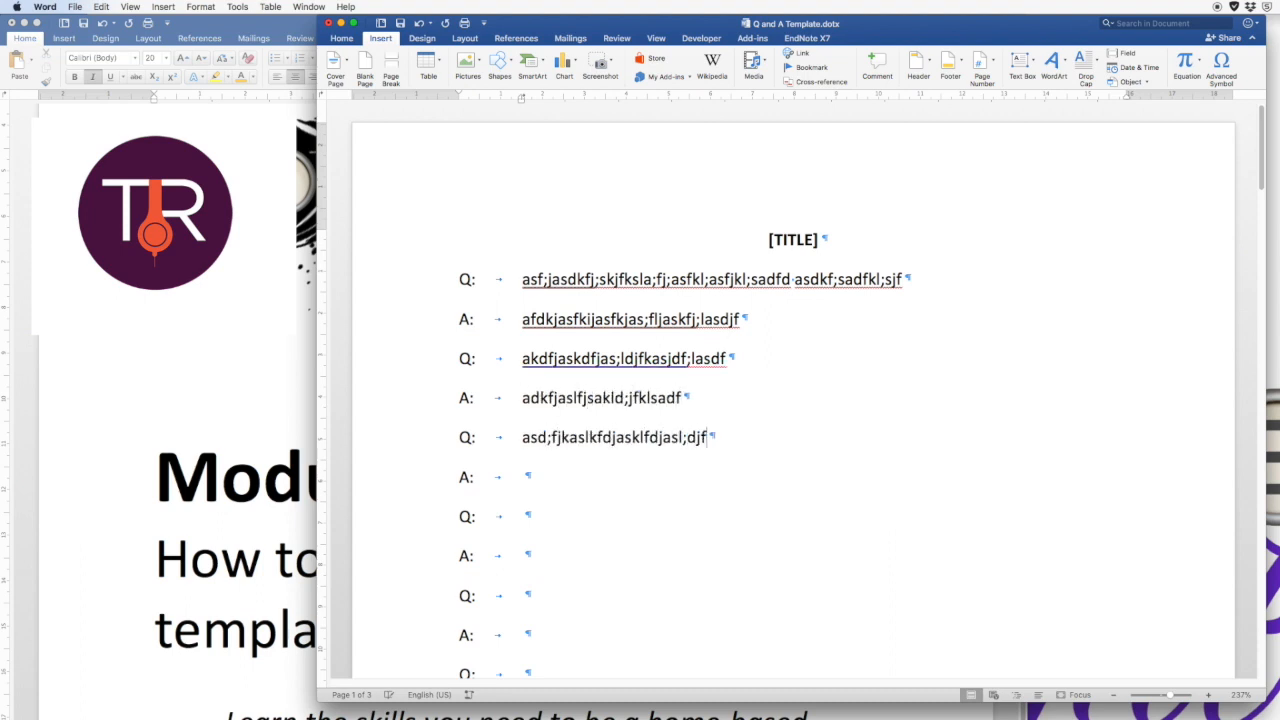
- Enter random sample text on the next five lines, from the third A: to the fifth A:
key(Down)
text(asdf;kljasdfkjsa;dfjsadlkfjasldkfj)
key(Down)
text(asdf;lkjasdflkjsaldfjsakdfj;lsajdflsajfalsk)
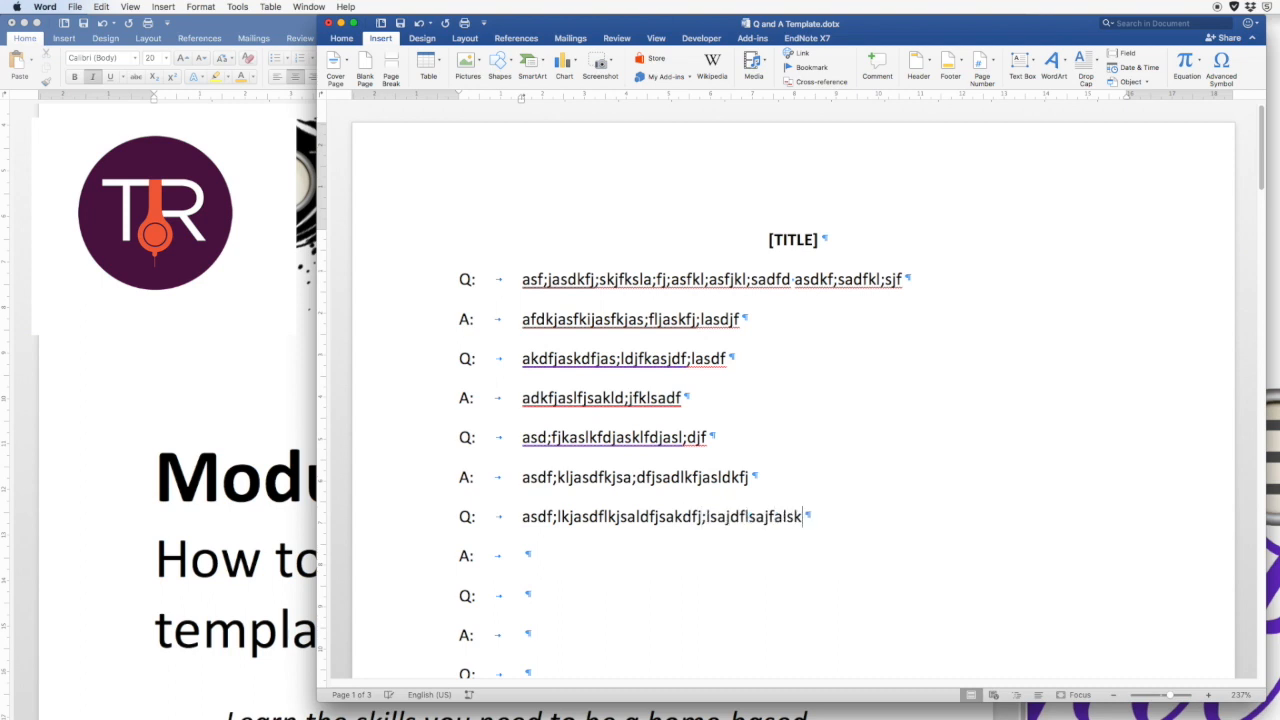
text(jdflsjfslakfj adfkj;asldfkjaskdlfjas;ldfjaskldfj;lsajfdlkasdfjl;kj)
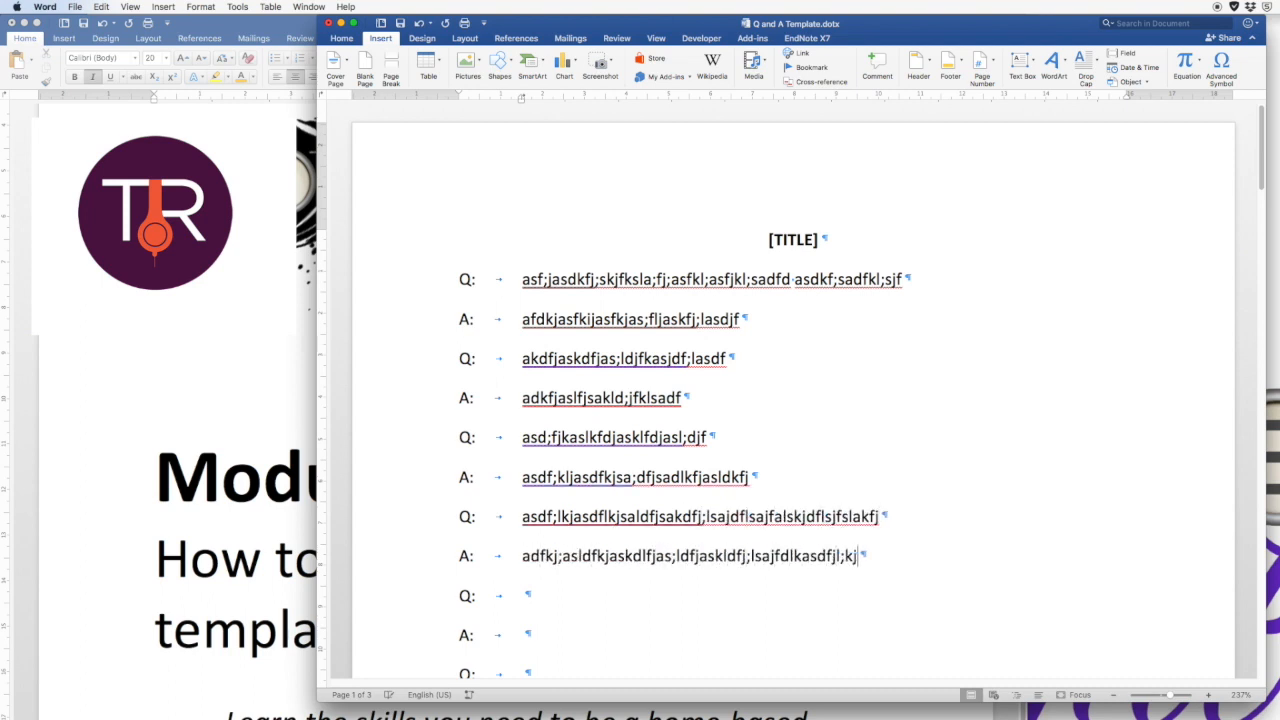
key(Down)
text(a;dflkjsalkdfjaslfjsalfjsal;kfjsljf;lsdjflksjdf)
key(Down)
text(k;jasdflkjsdf;ljasfkljsdfl;jsakldfj)
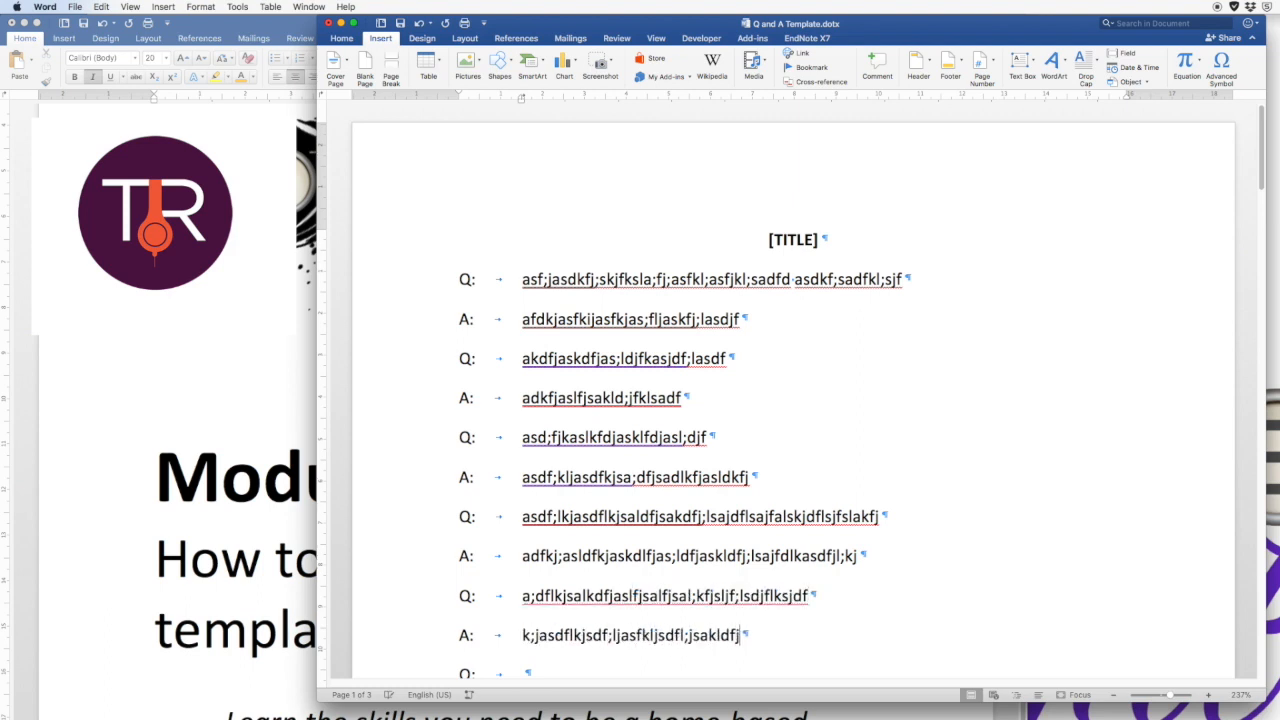
text(alskdfj)
- Review the filled-in lines and the remaining blank Q: and A: lines throughout the document
scroll(570, 283, down, 3)
scroll(570, 283, up, 3)
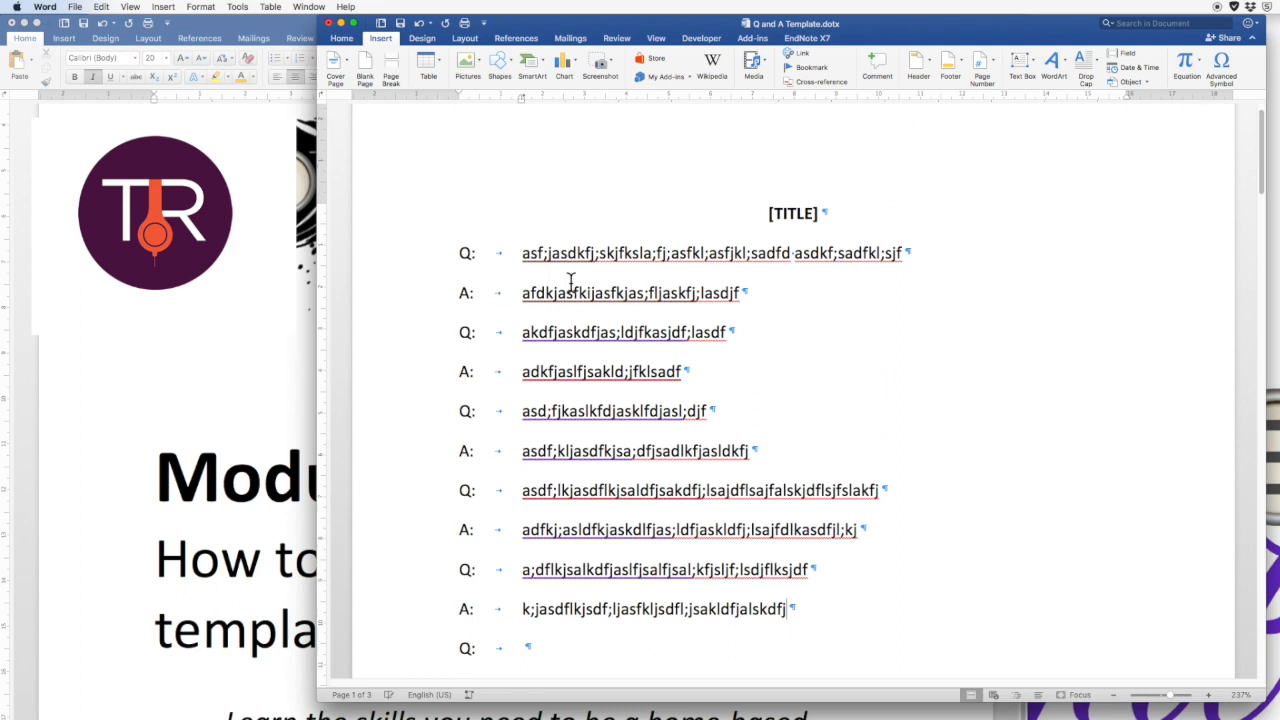
drag(524, 281, 600, 421)
scroll(600, 421, down, 5)
scroll(601, 419, down, 15)
scroll(601, 419, up, 15)
scroll(601, 421, up, 5)
click(714, 396)
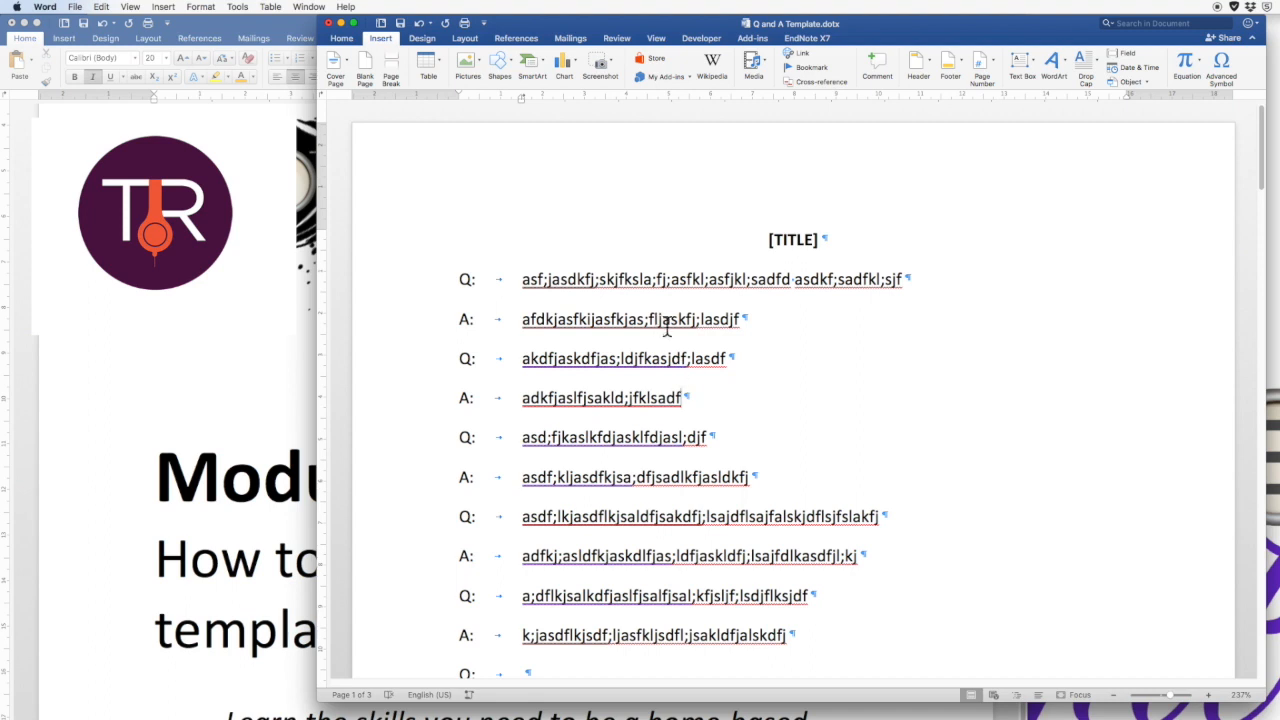
scroll(667, 330, down, 7)
scroll(667, 328, down, 4)
scroll(667, 328, up, 11)
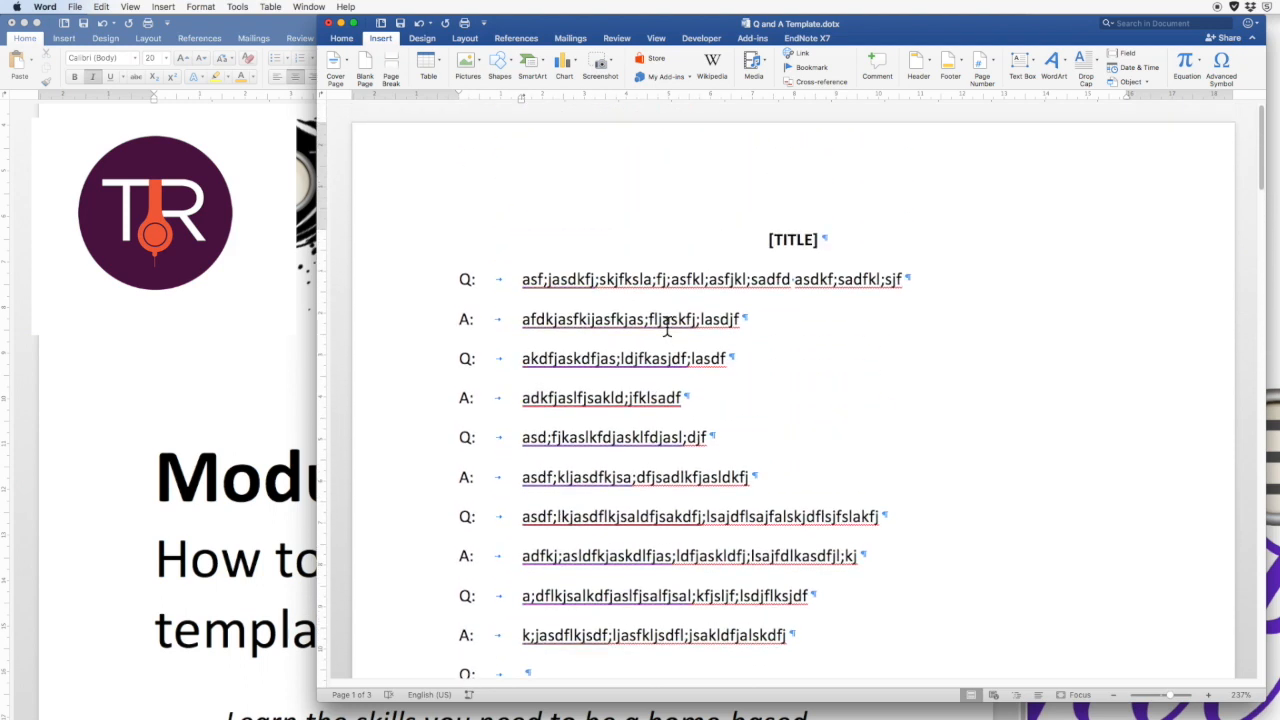